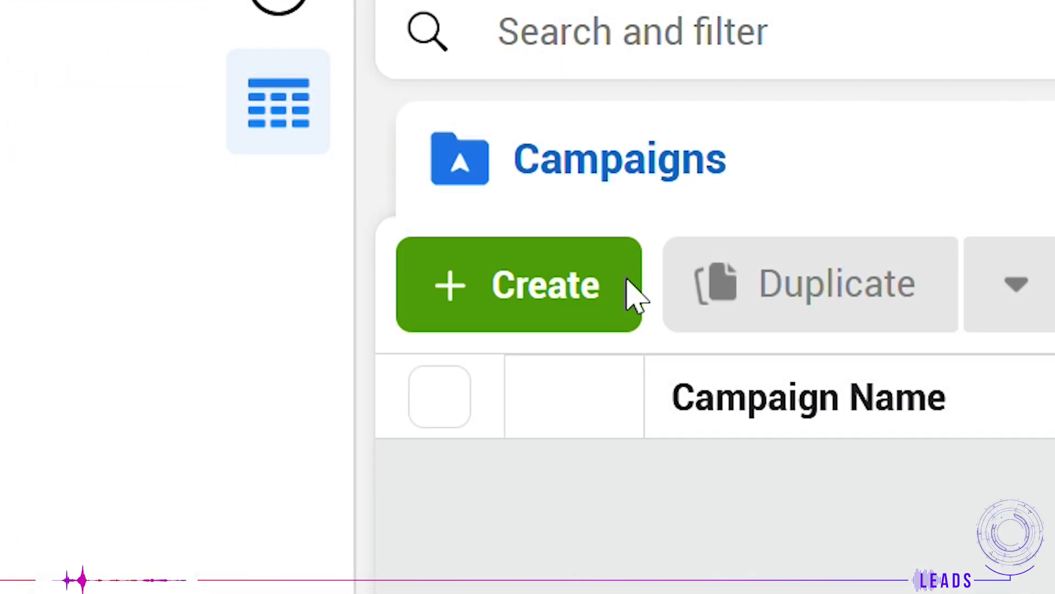
- Create a new Brand awareness campaign named 'Leads Campaign' after comparing it with Reach
click(627, 280)
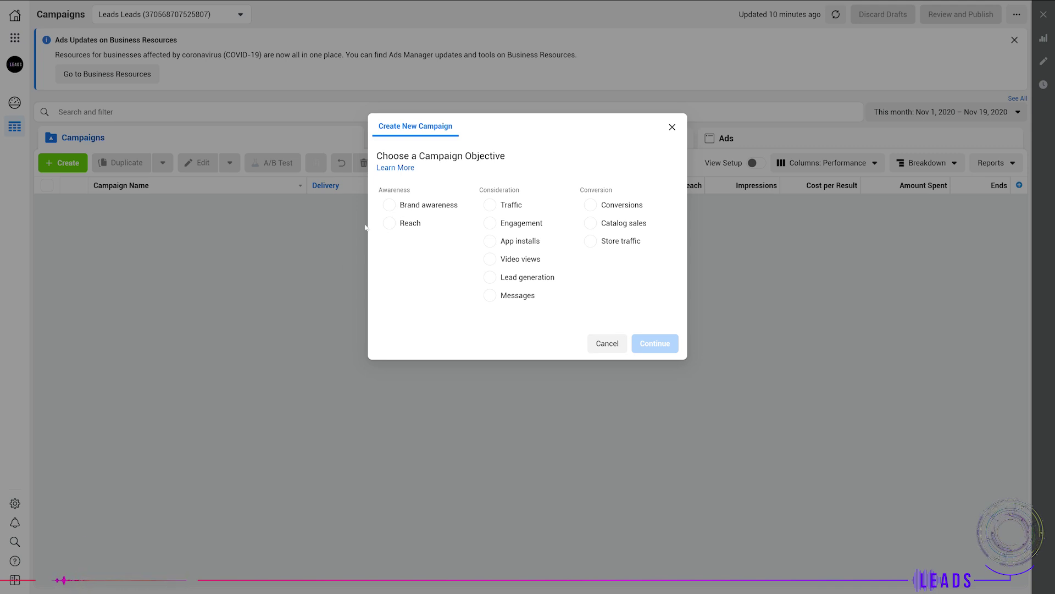
click(390, 207)
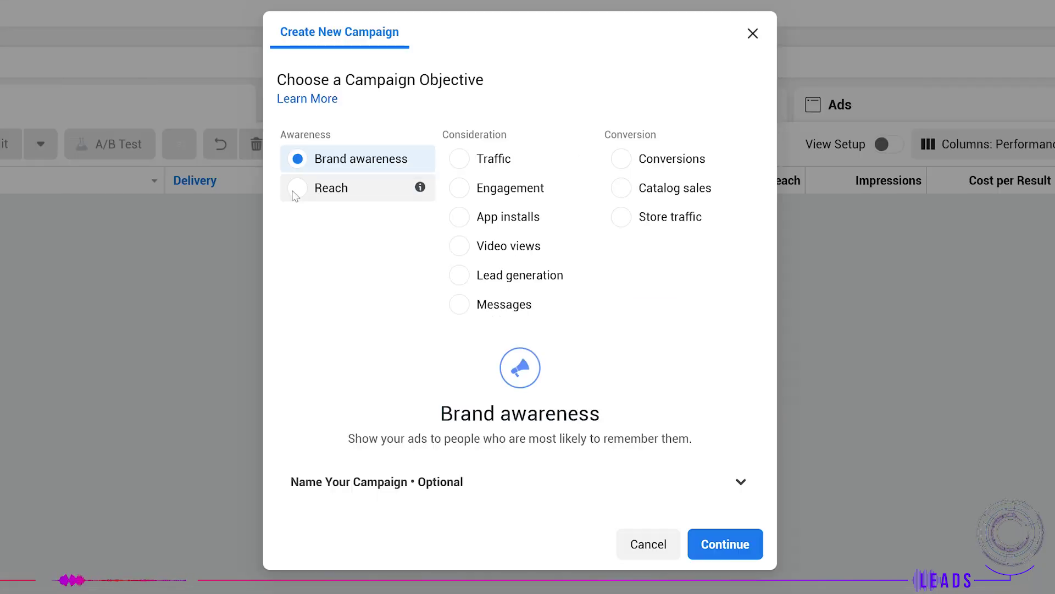
click(294, 193)
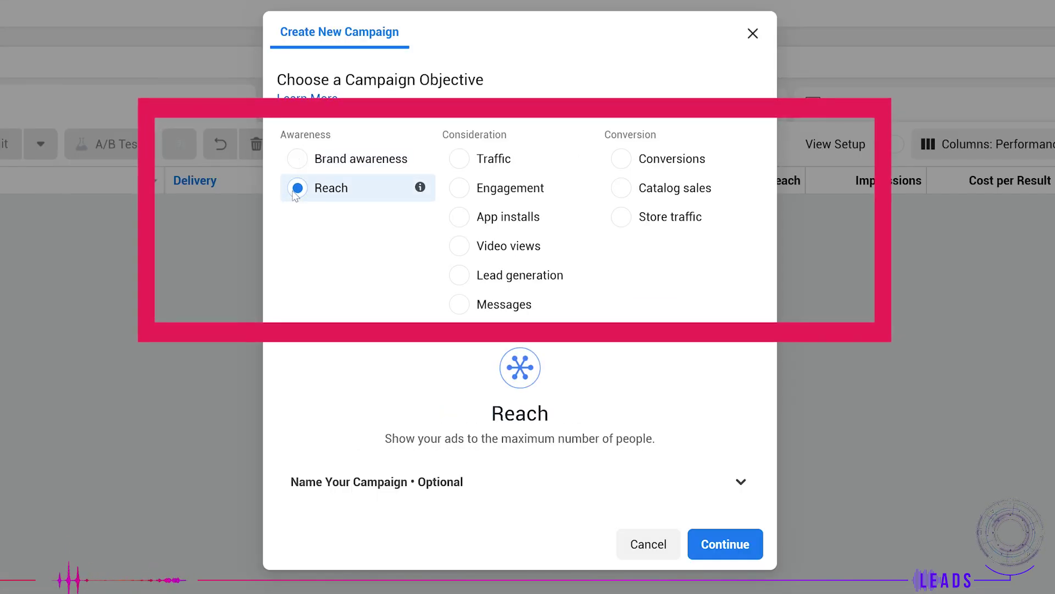
click(294, 162)
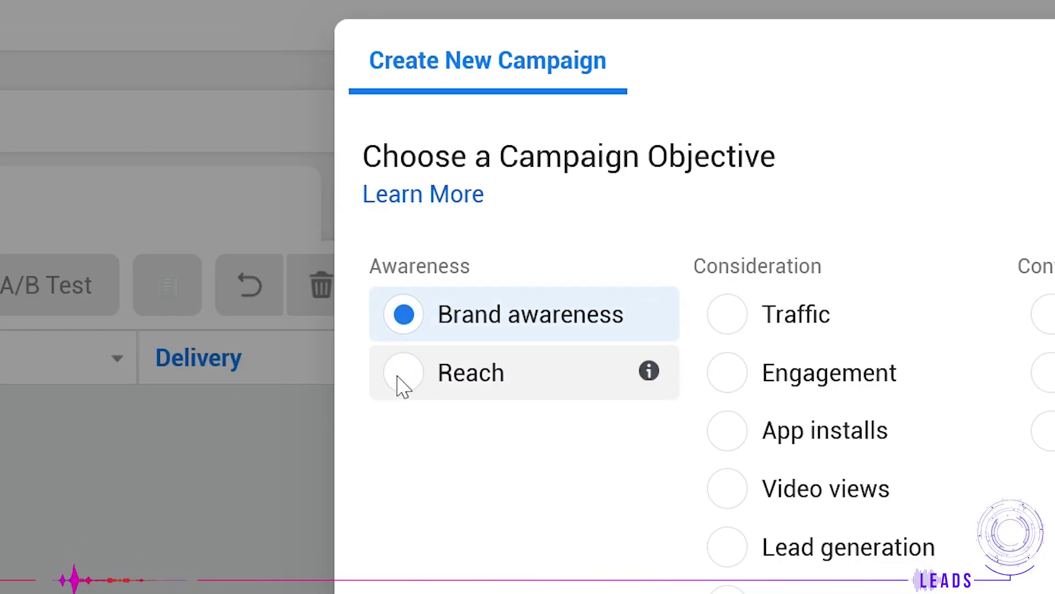
click(402, 384)
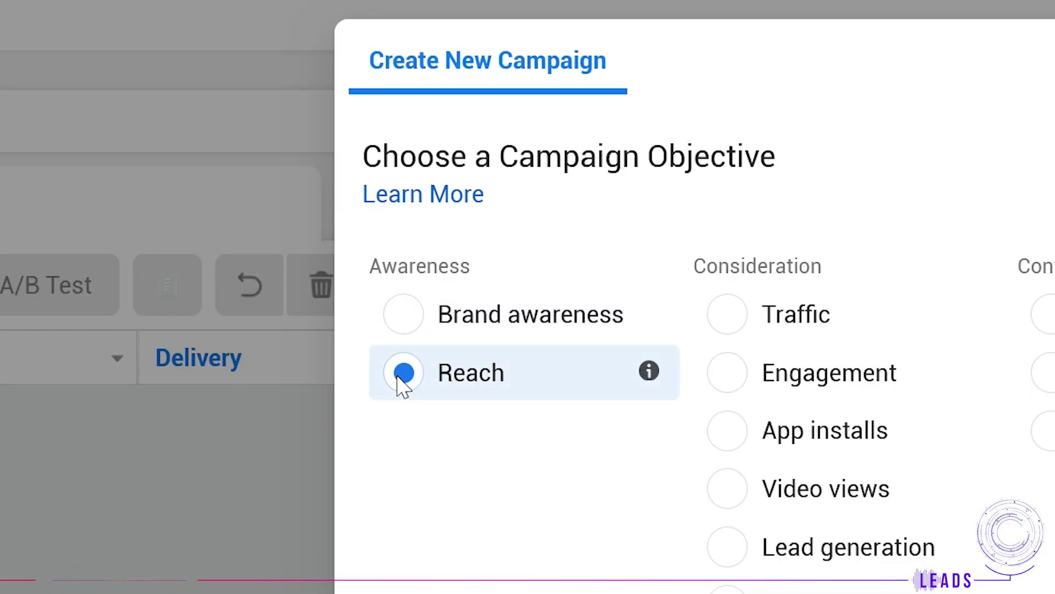
click(403, 315)
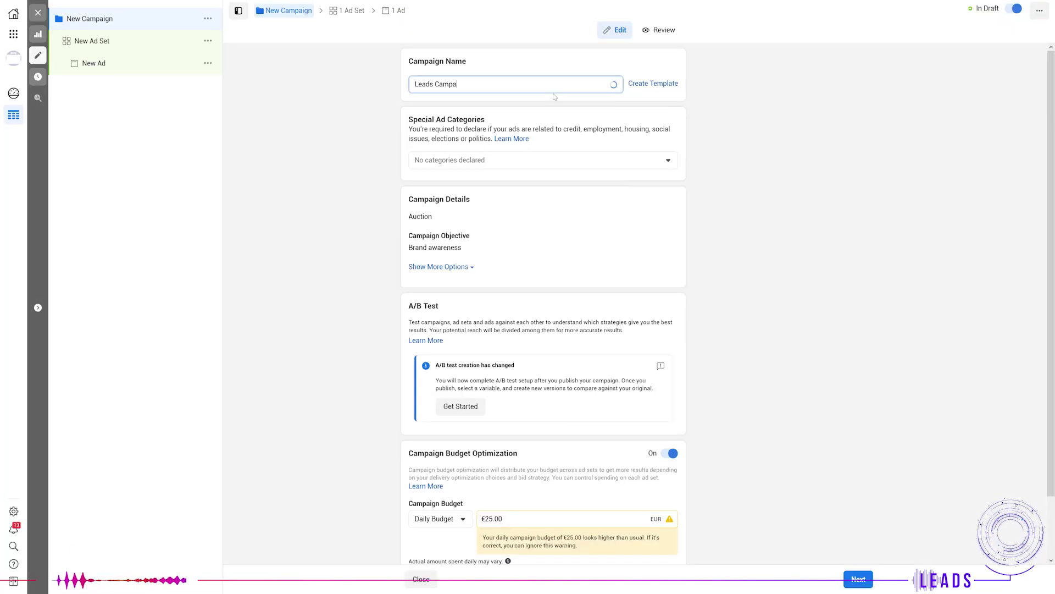
text(ign)
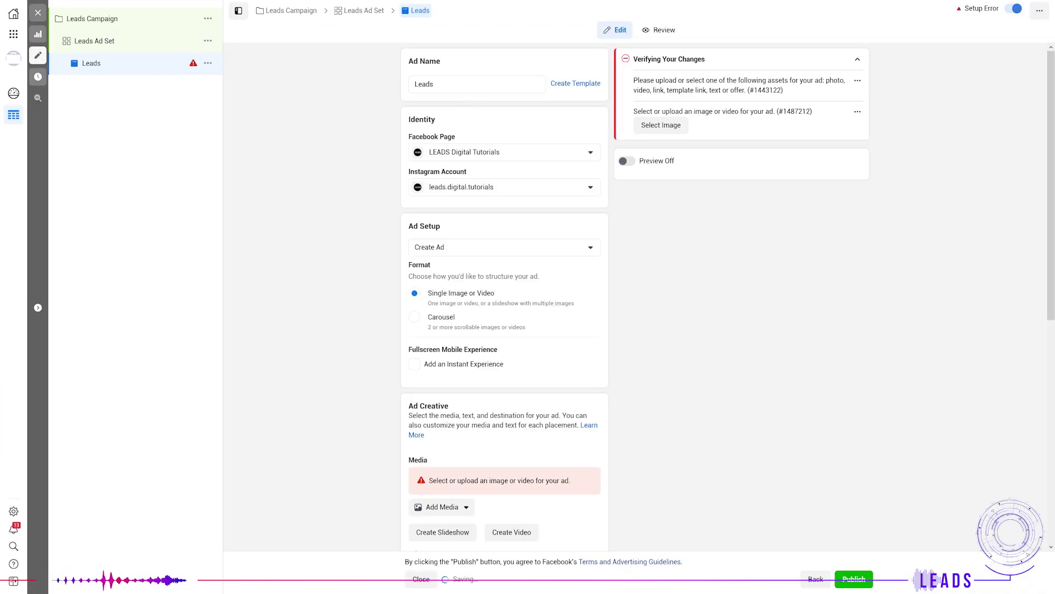
- Replace the existing ad name with 'Leads'
double_click(424, 84)
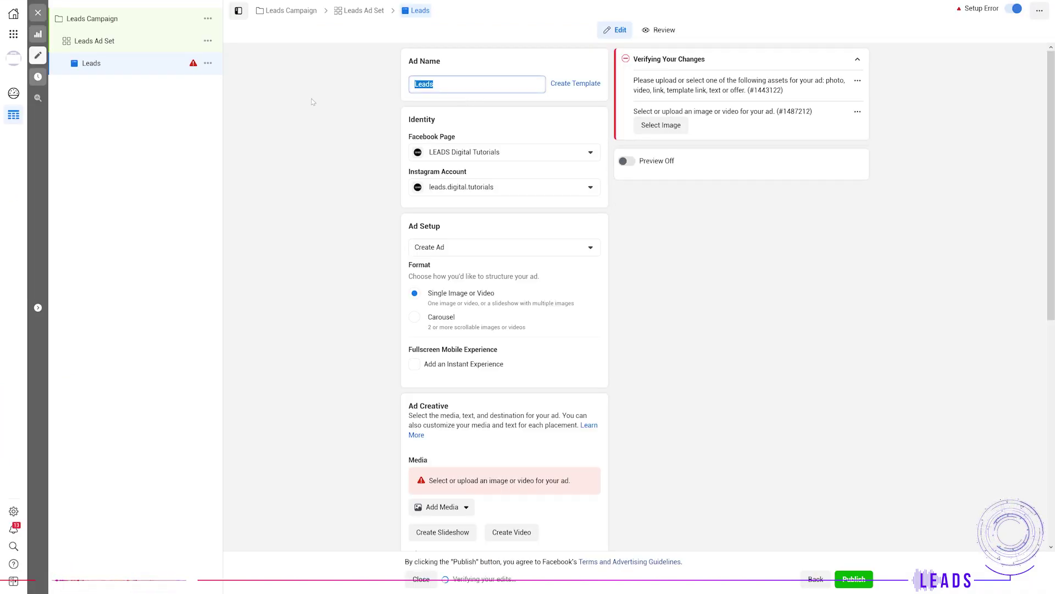
key(BackSpace)
text(L)
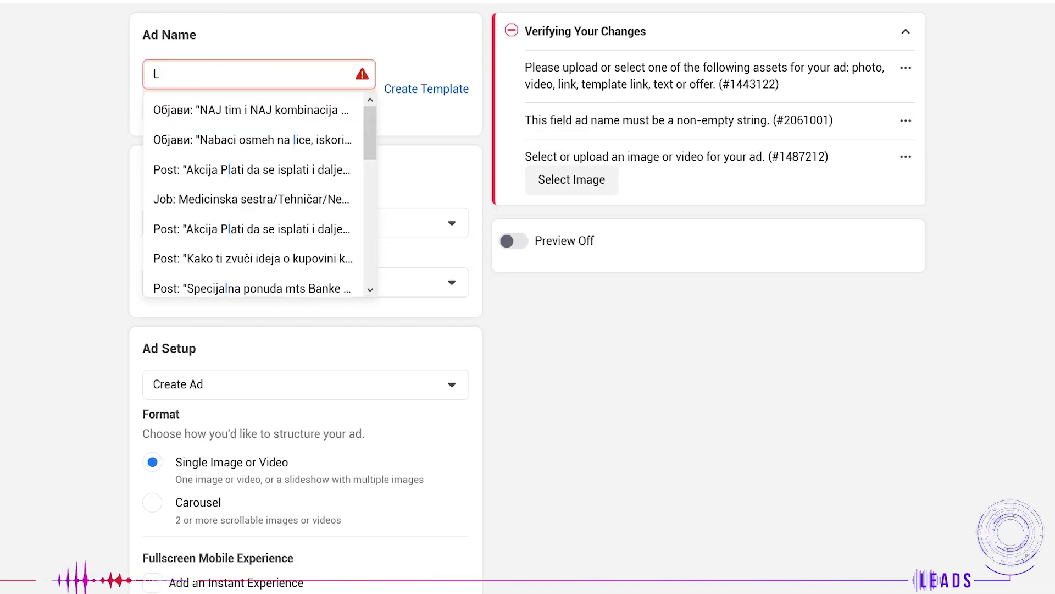
text(eads)
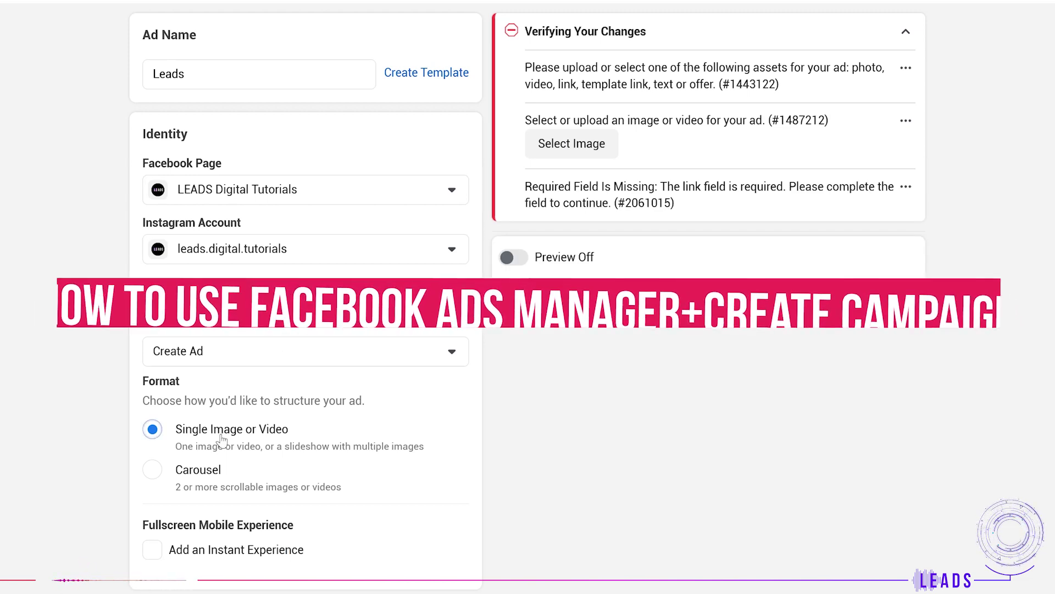
- Keep the Single Image or Video format and add a playable source file for fullscreen mobile
click(222, 439)
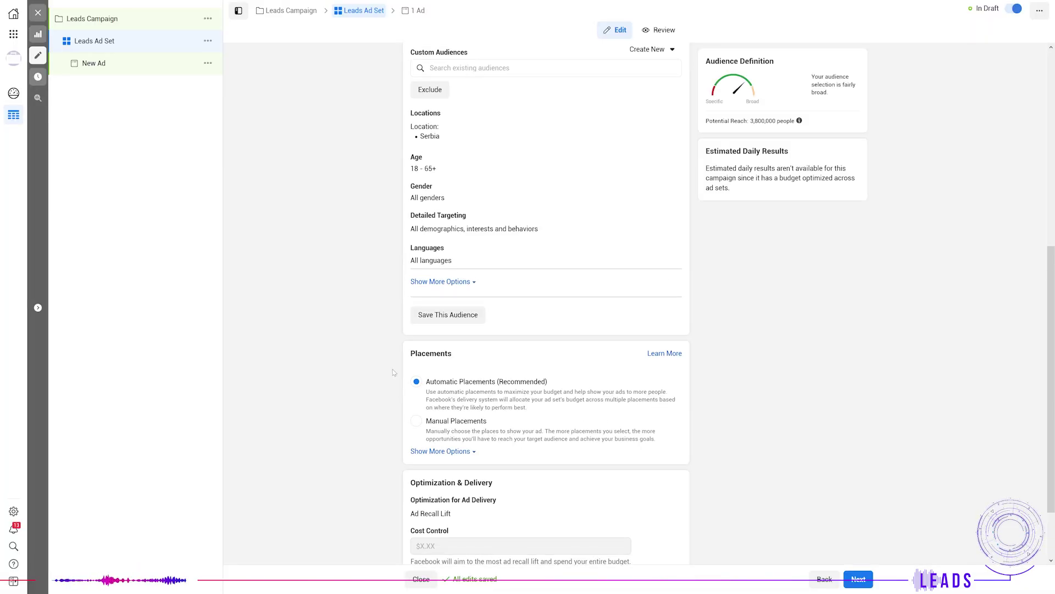
scroll(549, 329, down, 2)
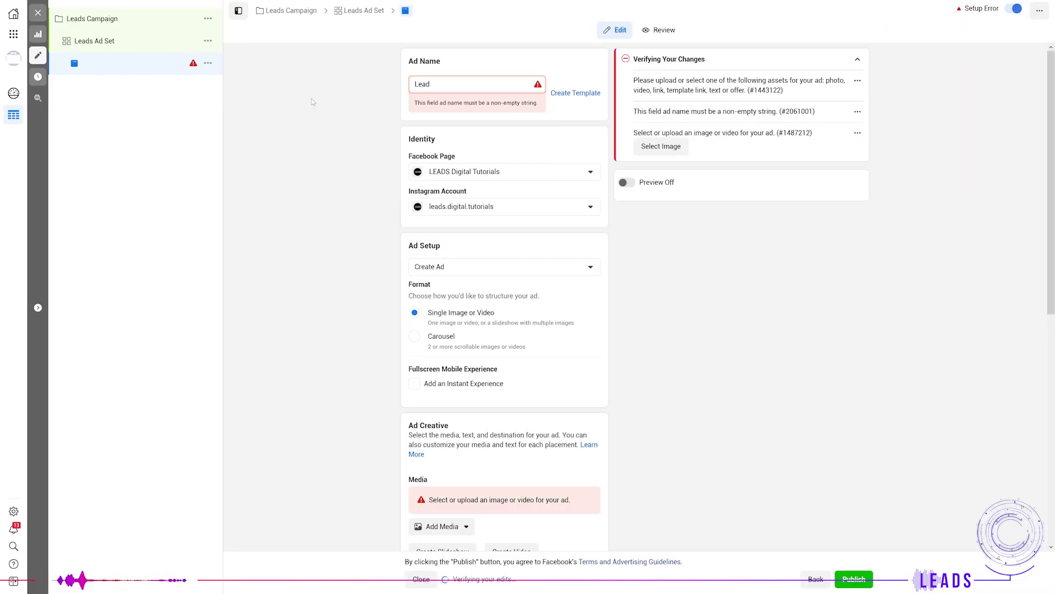
text(s)
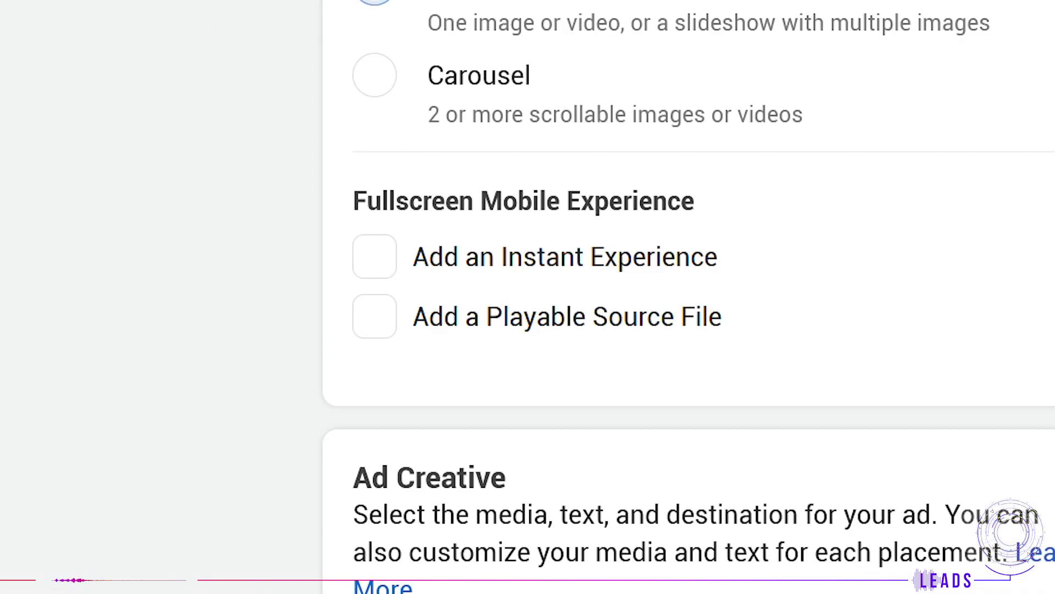
click(384, 313)
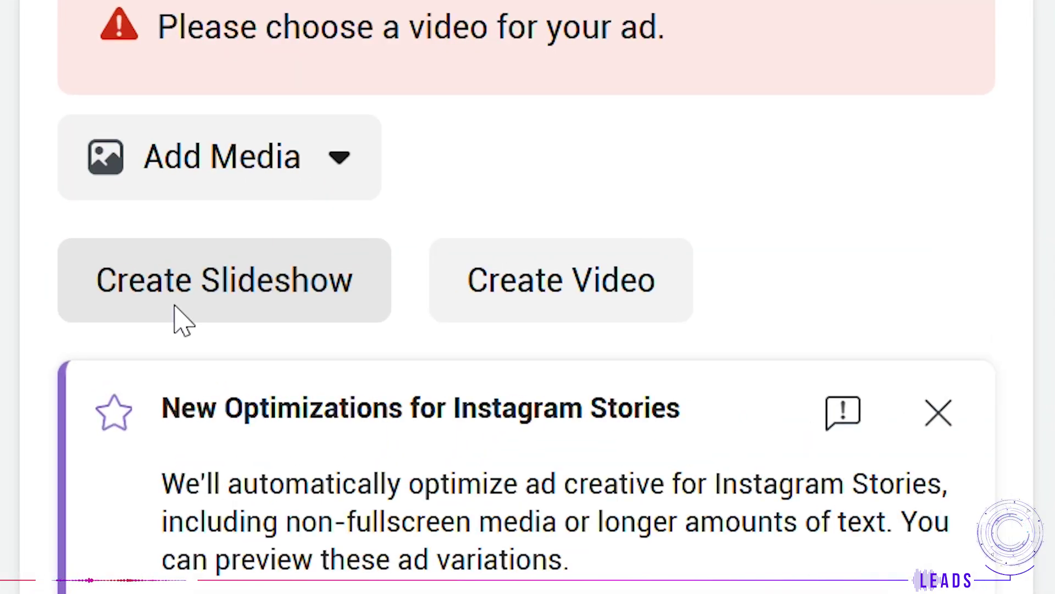
- Start a slideshow video, previewing Square and Vertical templates before continuing to the editor
click(175, 306)
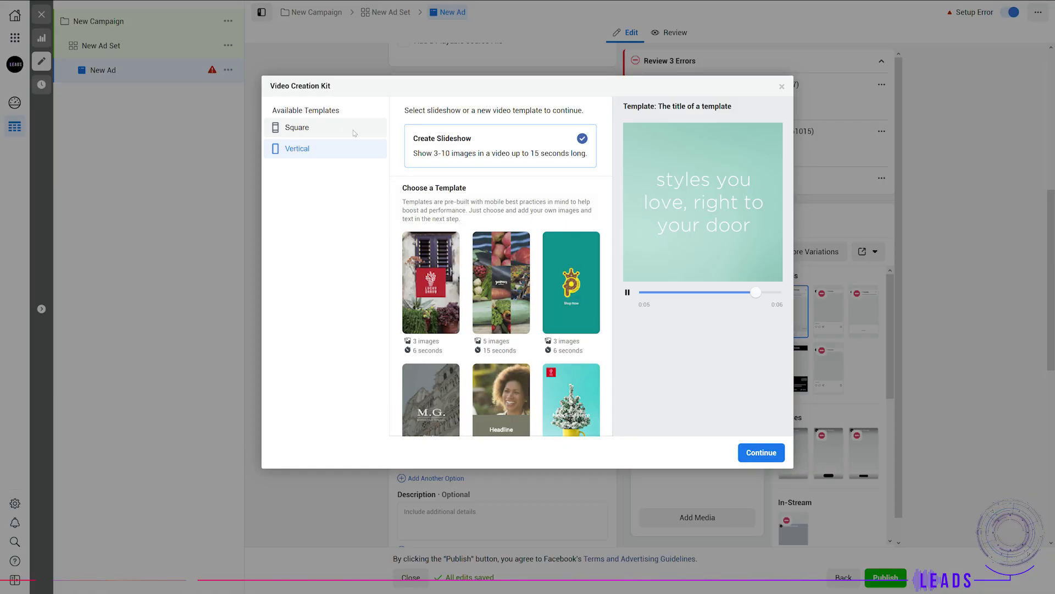
click(352, 129)
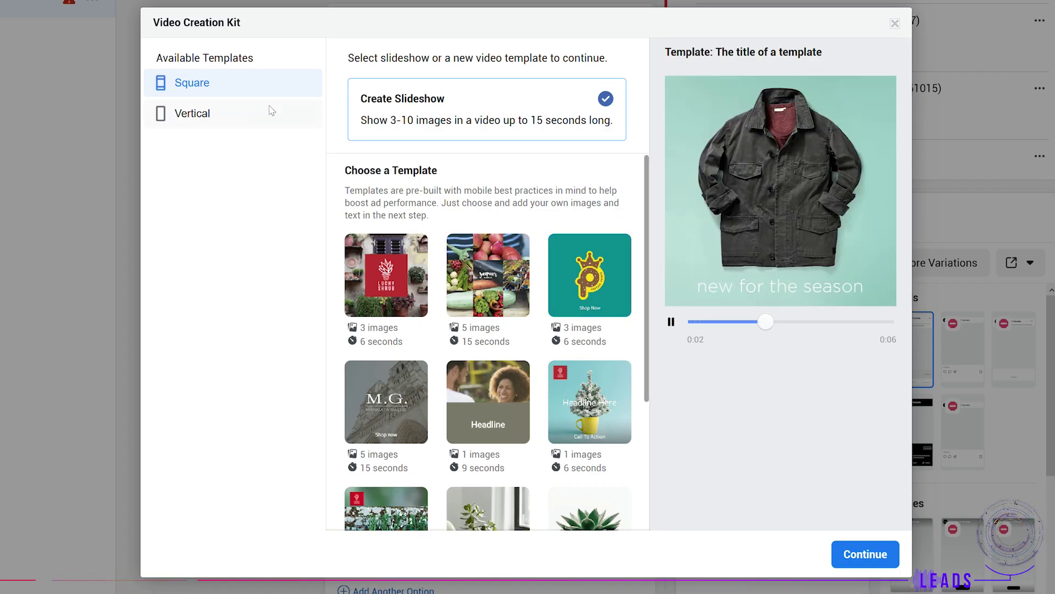
click(240, 114)
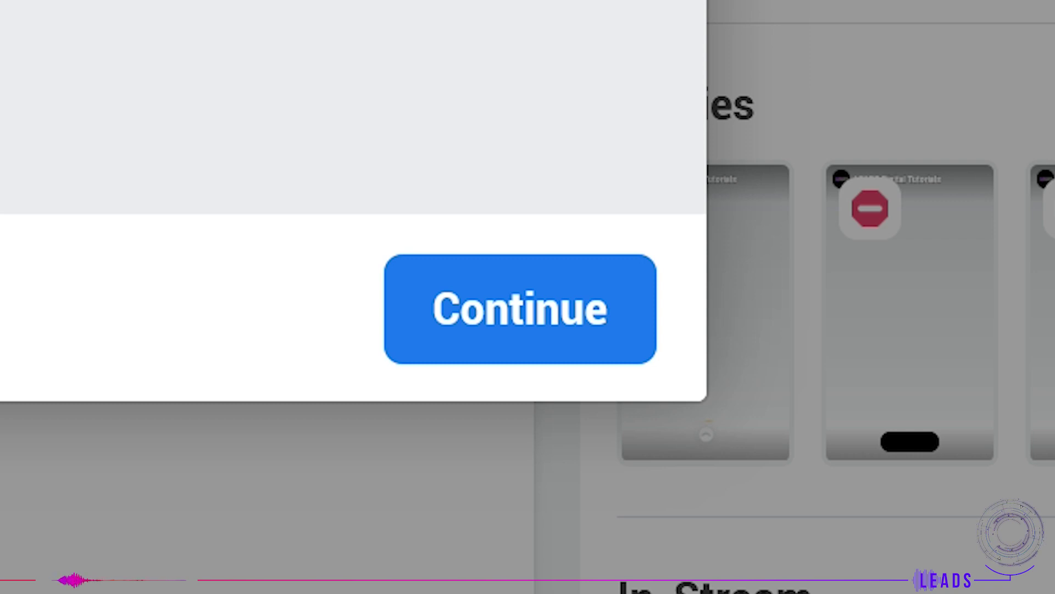
click(520, 309)
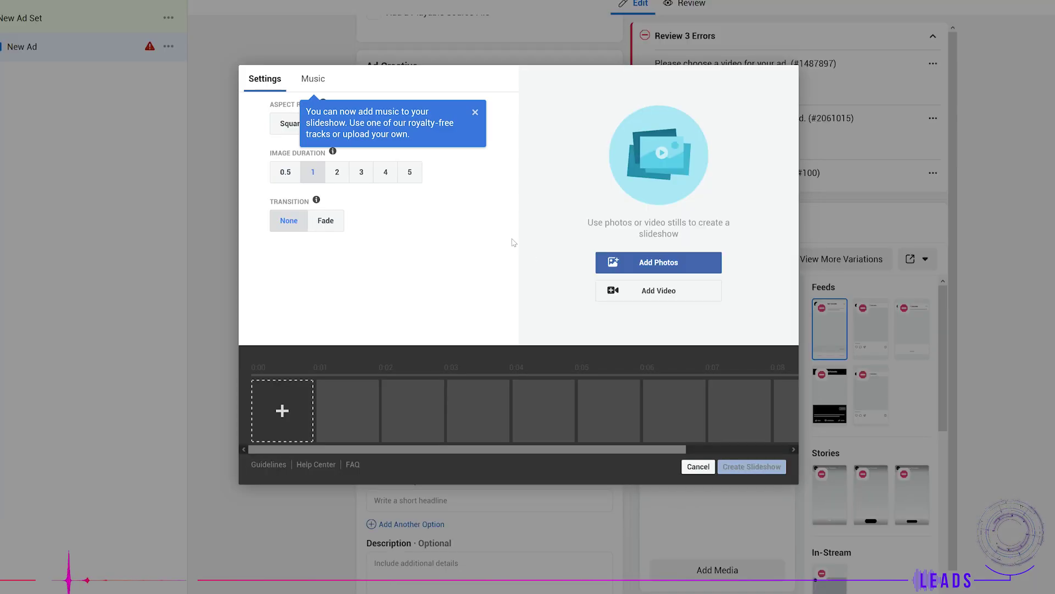
- Browse the image libraries for photos to add to the slideshow
click(645, 262)
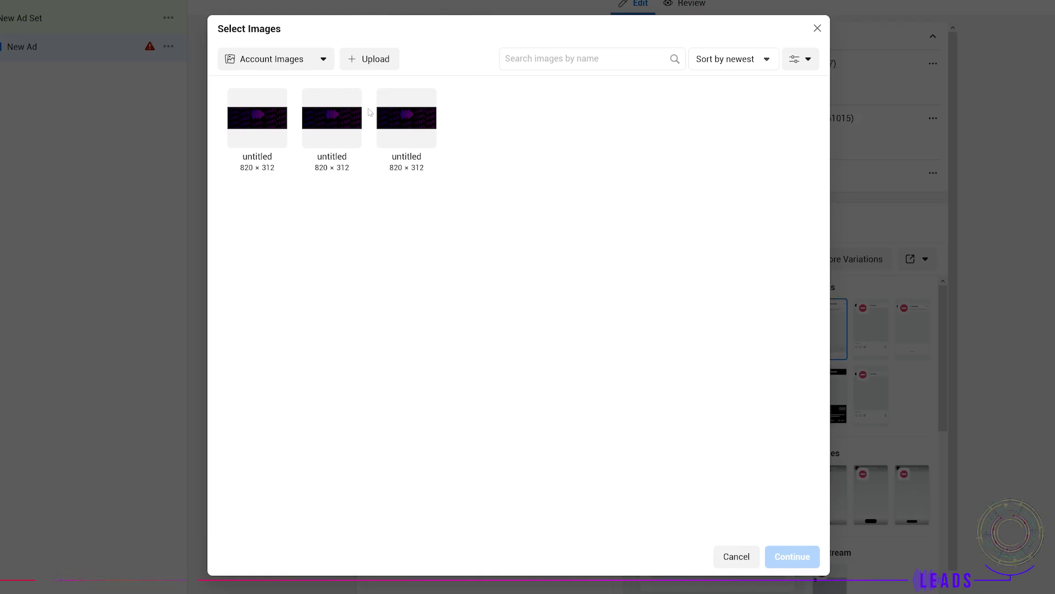
click(324, 59)
click(356, 37)
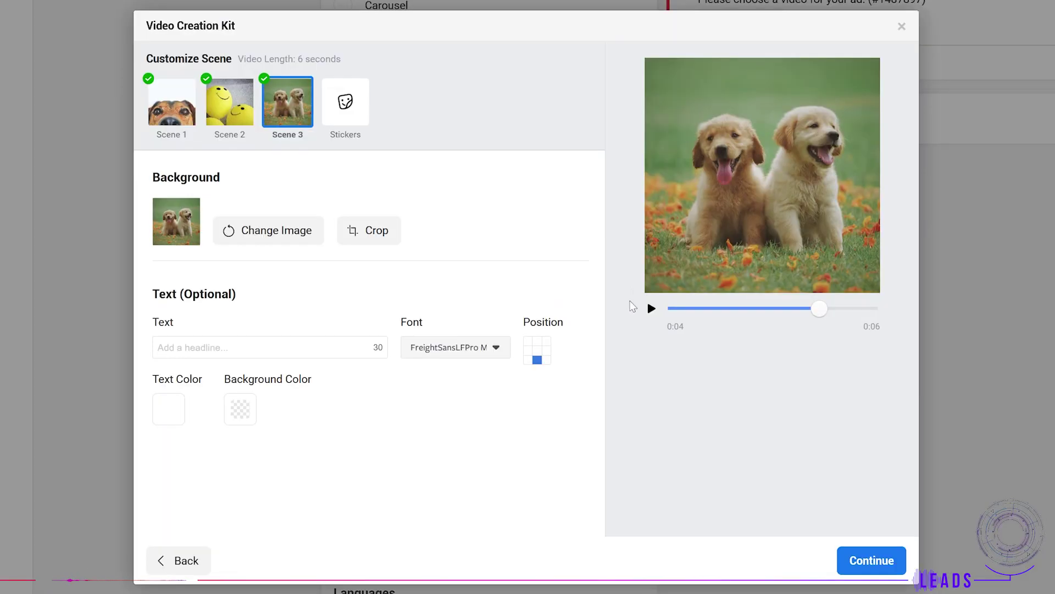
- Caption Scene 3 with 'Cute puppies!' in Archivo Black, centred in the scene
click(344, 114)
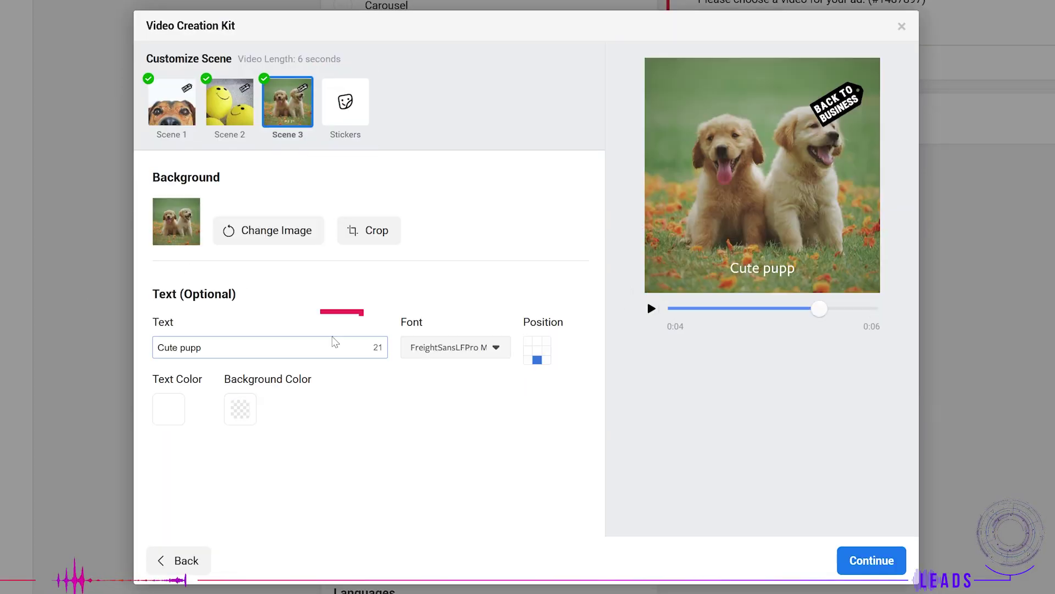
text(ies!)
click(456, 347)
click(473, 379)
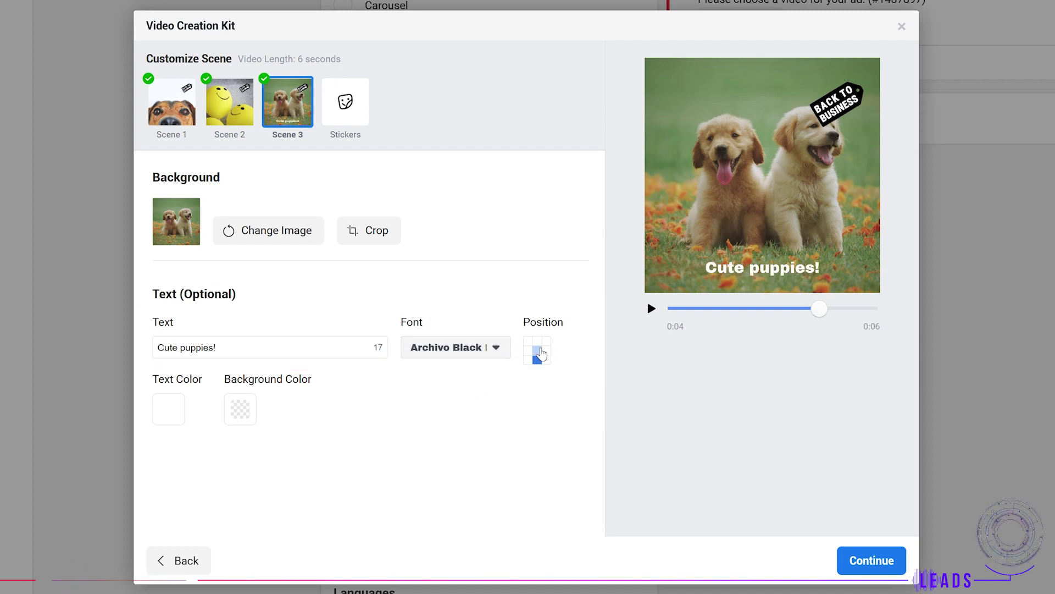
click(540, 353)
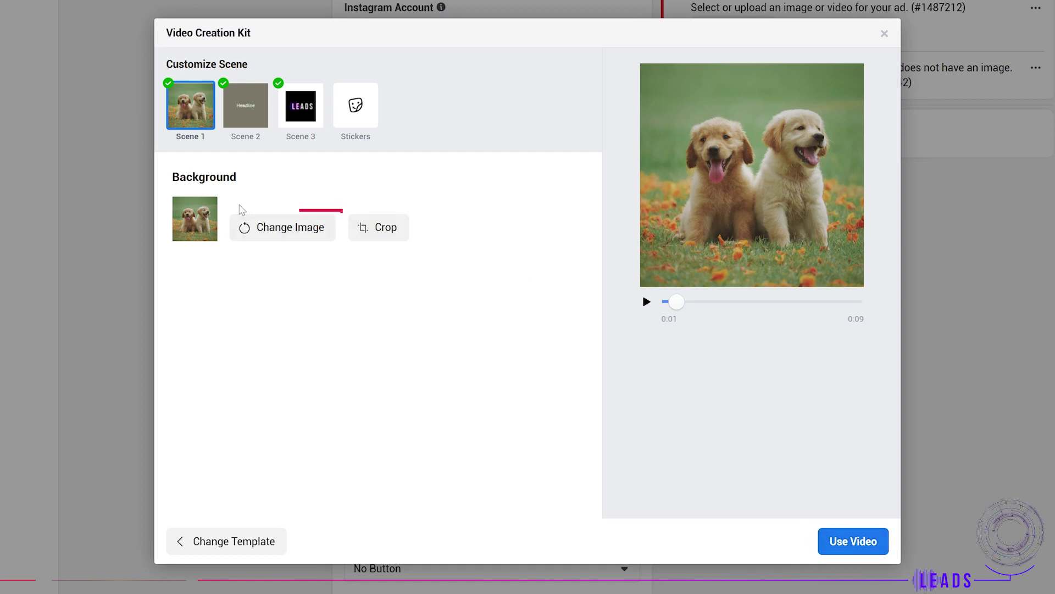
- Replace the first scene's background with the 800x800.jpg LEADS logo image
click(262, 227)
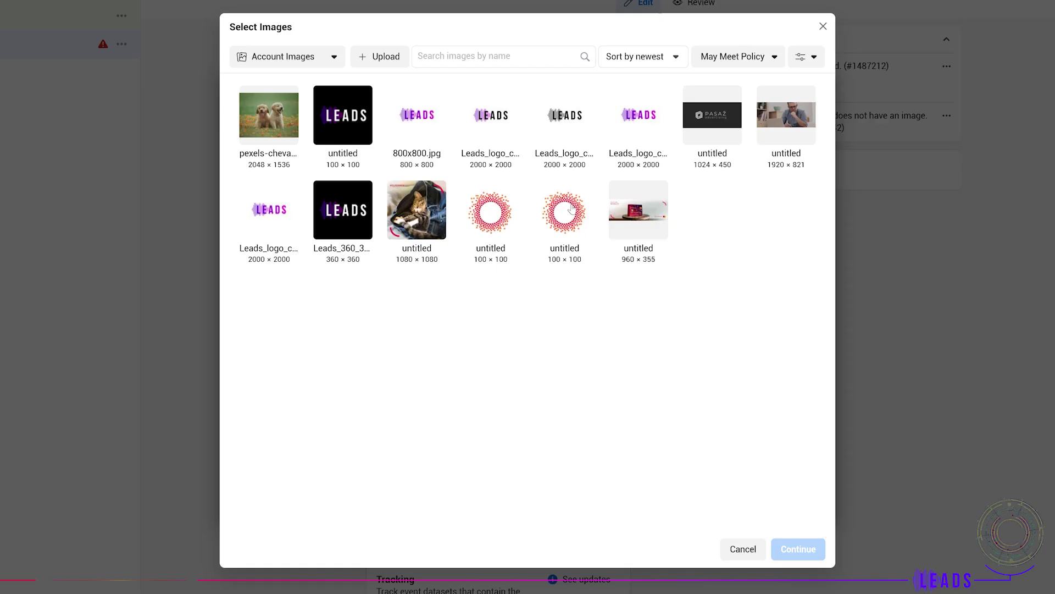
click(434, 134)
click(798, 549)
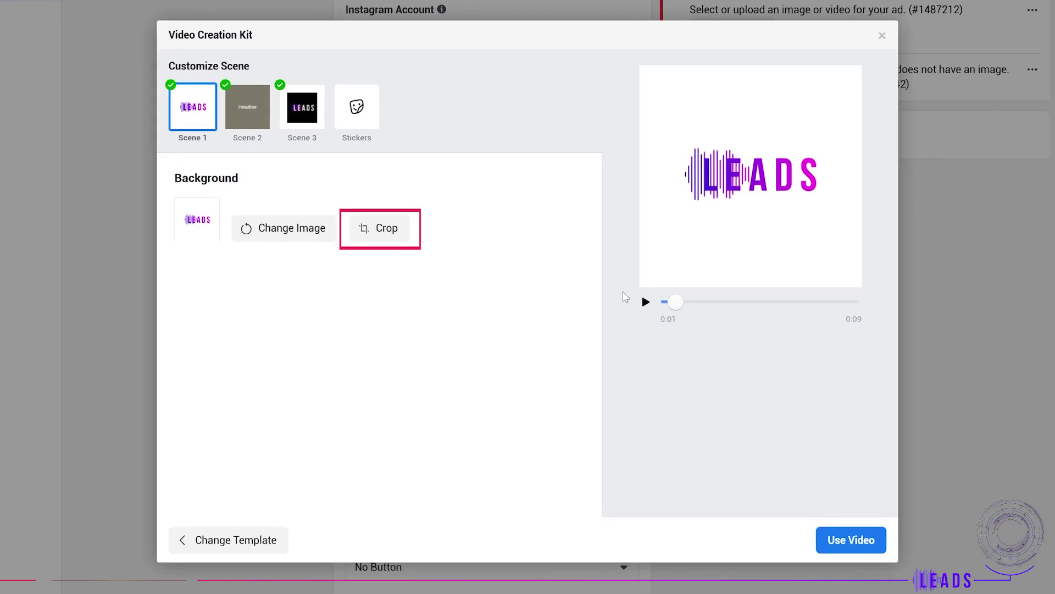
- Crop the new background by adjusting the crop box corners
click(379, 228)
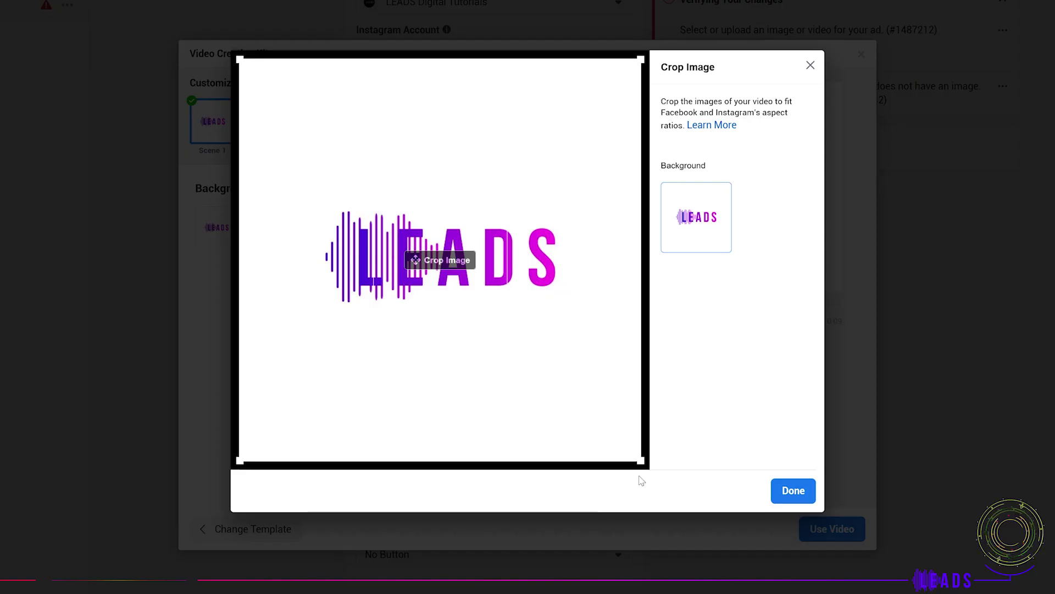
drag(649, 467, 532, 353)
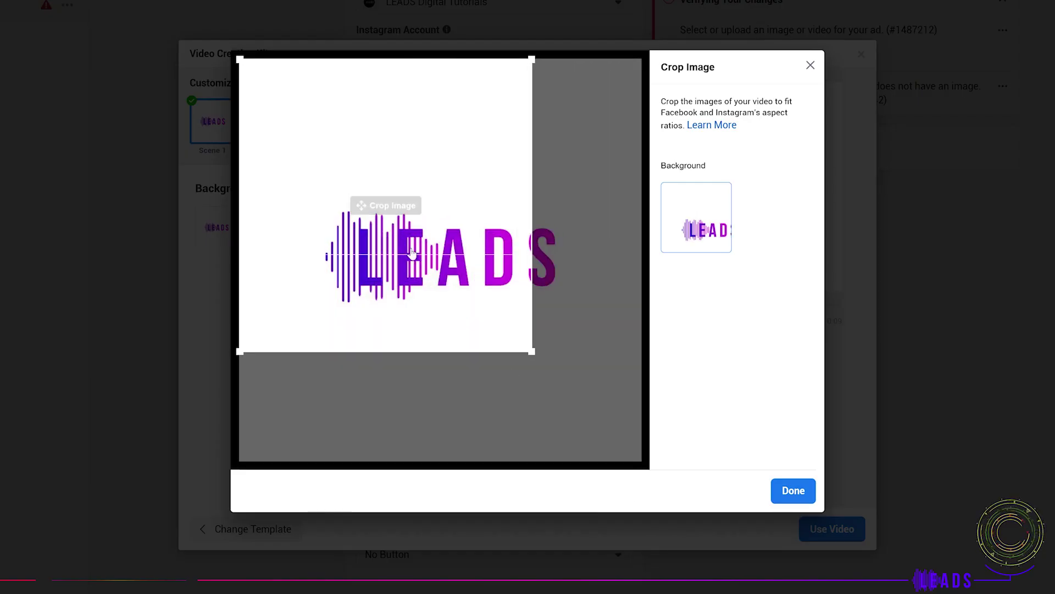
drag(392, 238, 515, 278)
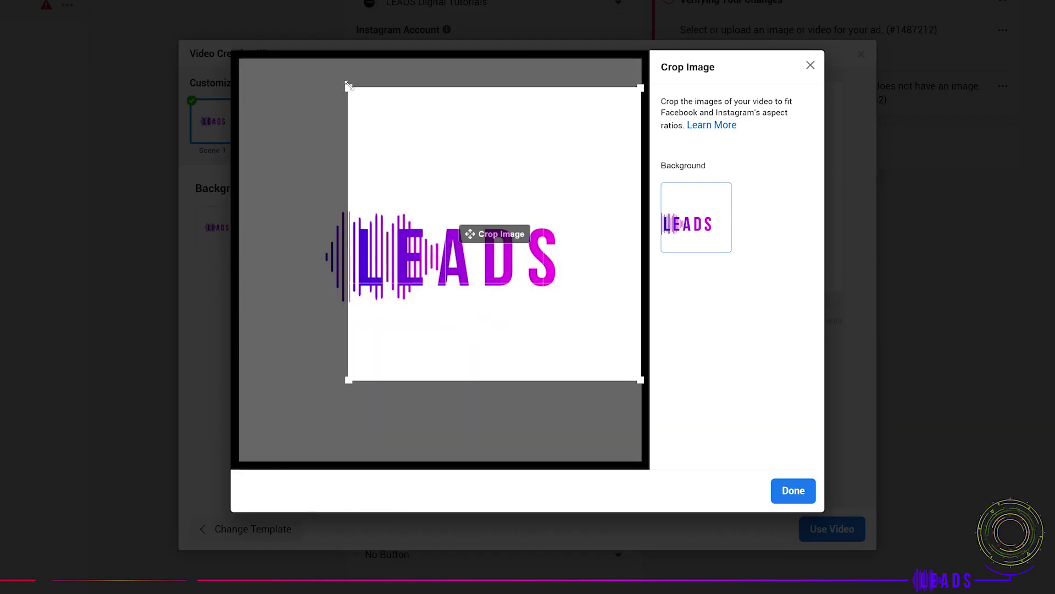
drag(347, 84, 568, 219)
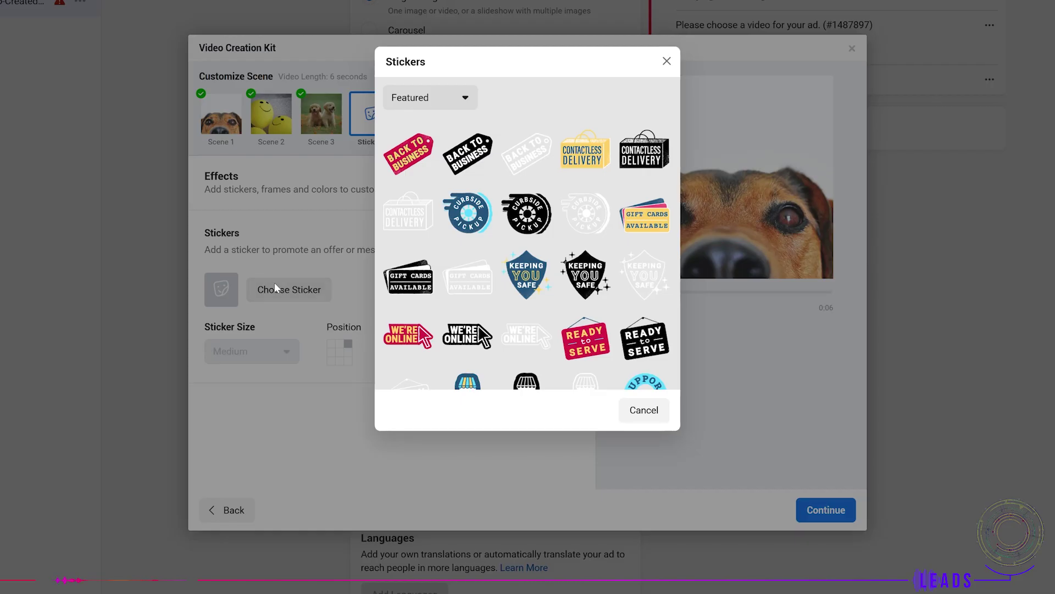
- Apply the black BACK TO BUSINESS sticker, size Large, positioned middle right
click(472, 159)
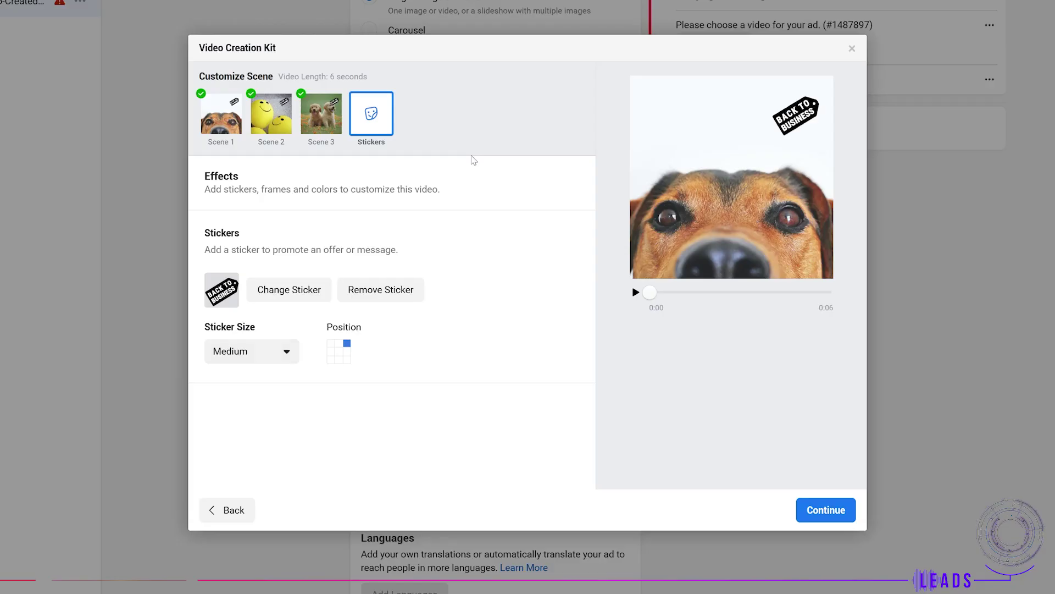
click(347, 352)
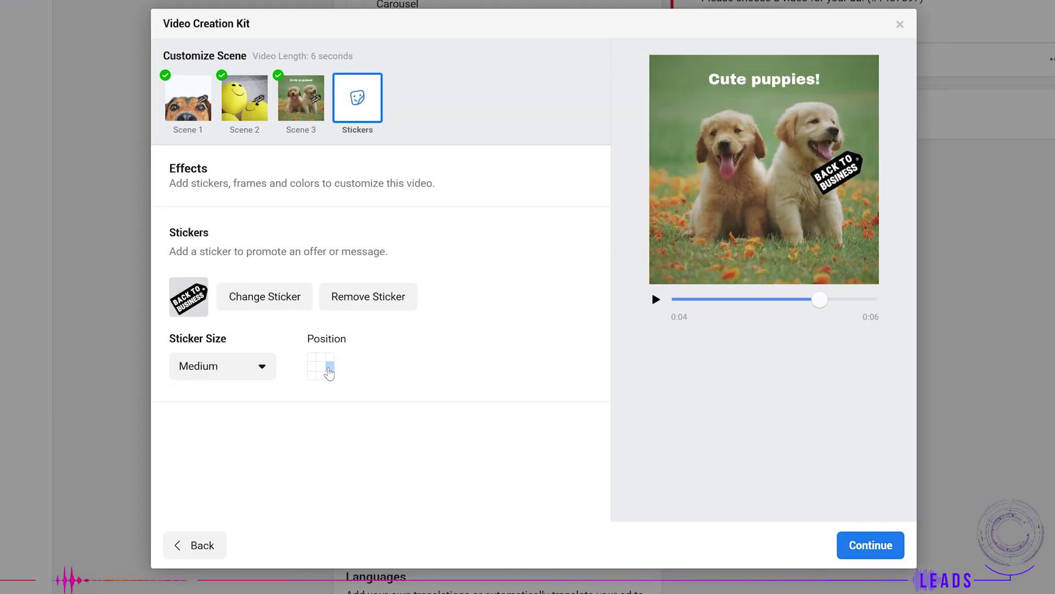
click(330, 376)
click(321, 367)
click(311, 366)
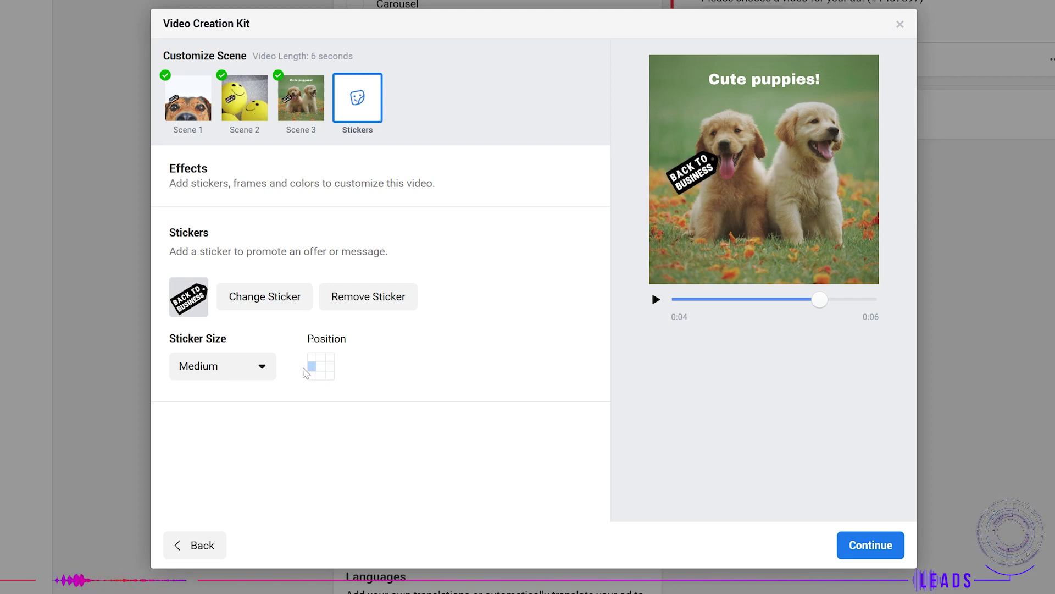
click(268, 367)
click(209, 434)
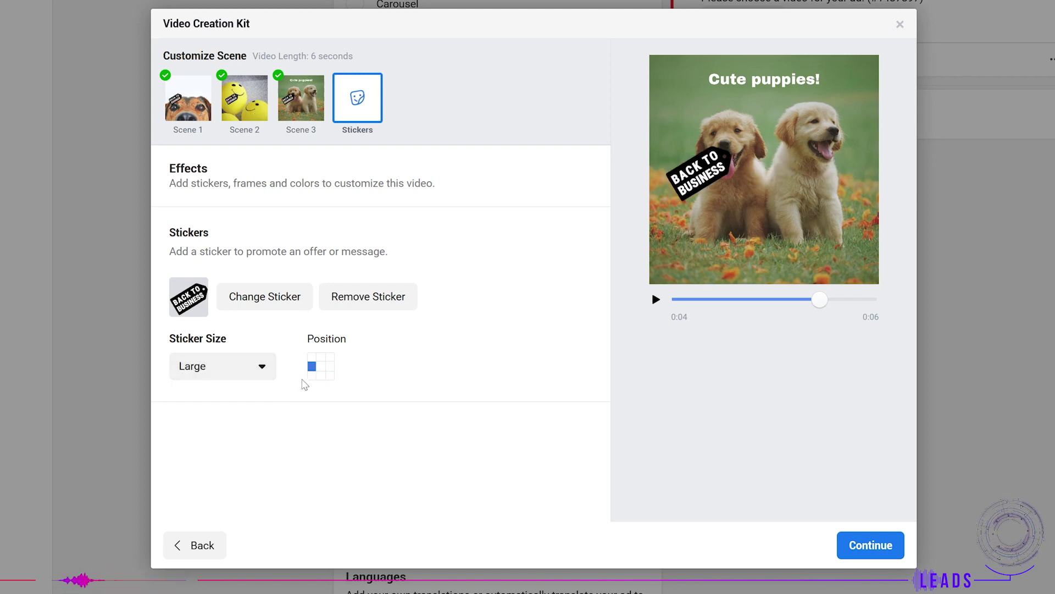
click(311, 375)
click(321, 375)
click(330, 376)
click(330, 366)
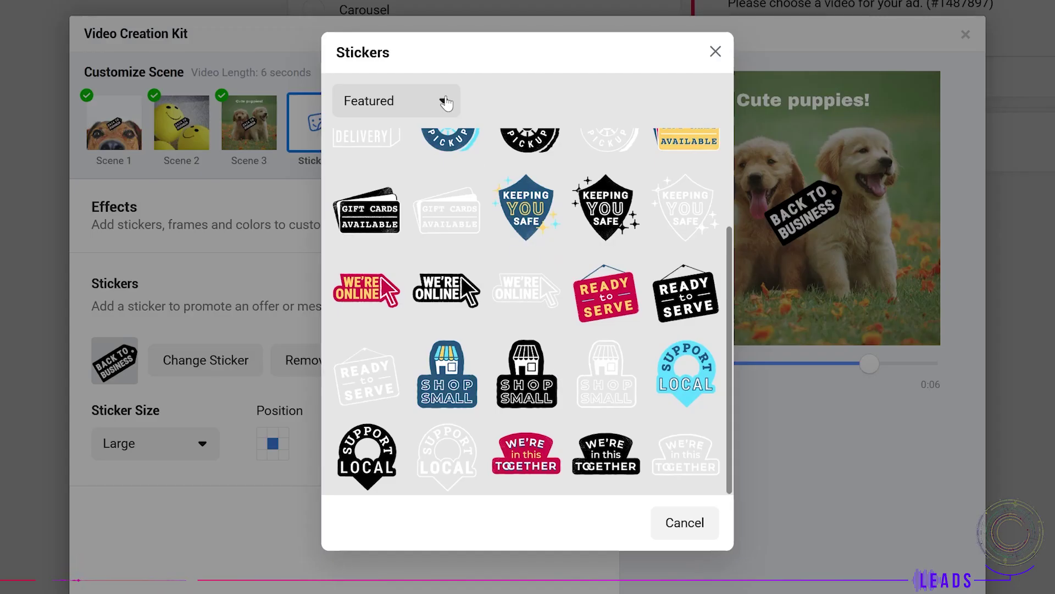
- Browse other stickers in the Promotions category
click(447, 101)
click(434, 156)
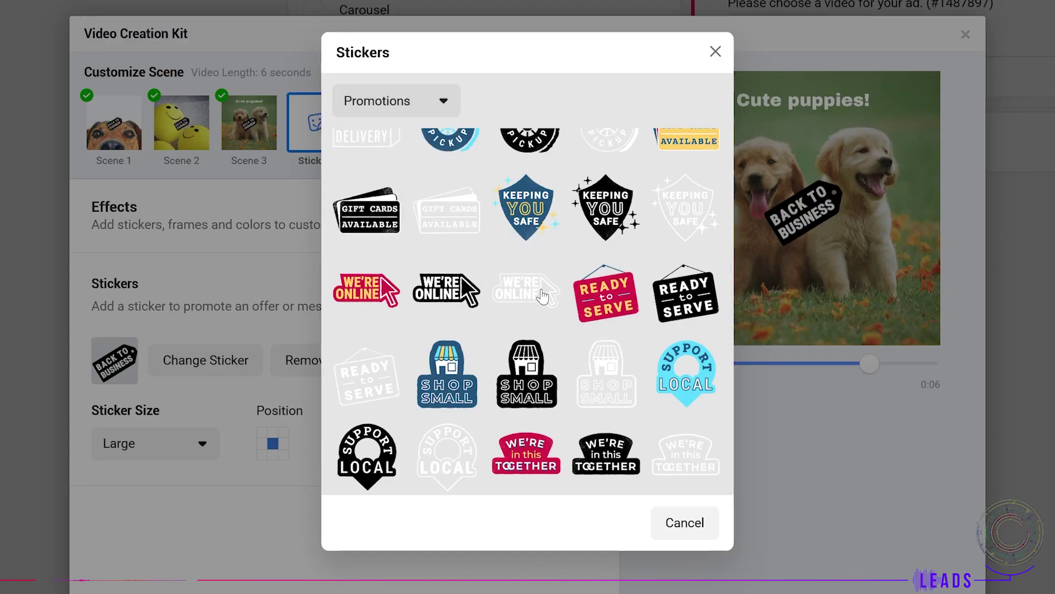
scroll(542, 297, up, 10)
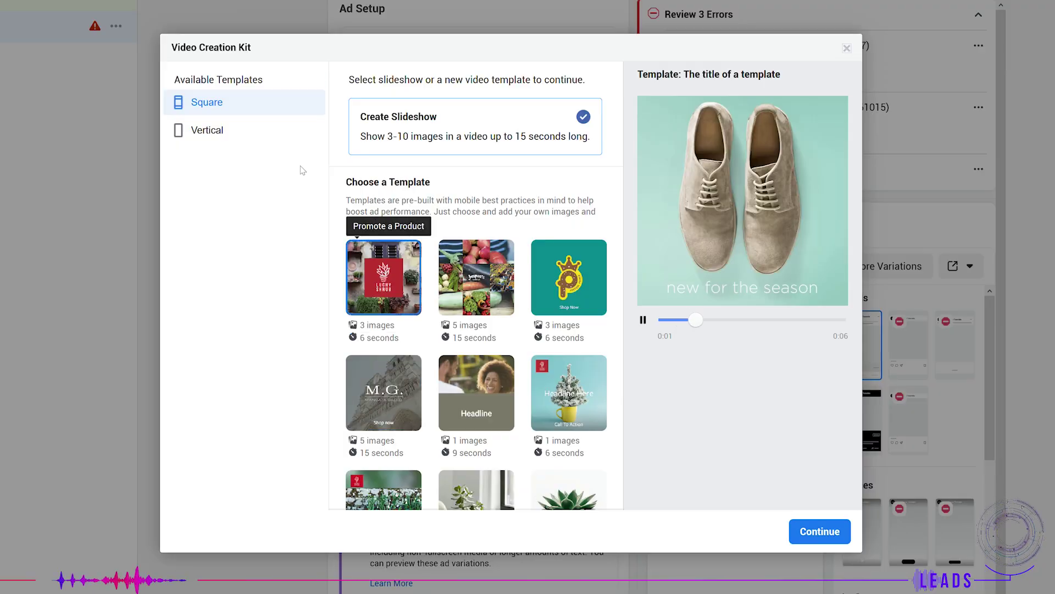
- Keep square templates after previewing vertical ones, create the video, and start choosing a logo image
click(222, 135)
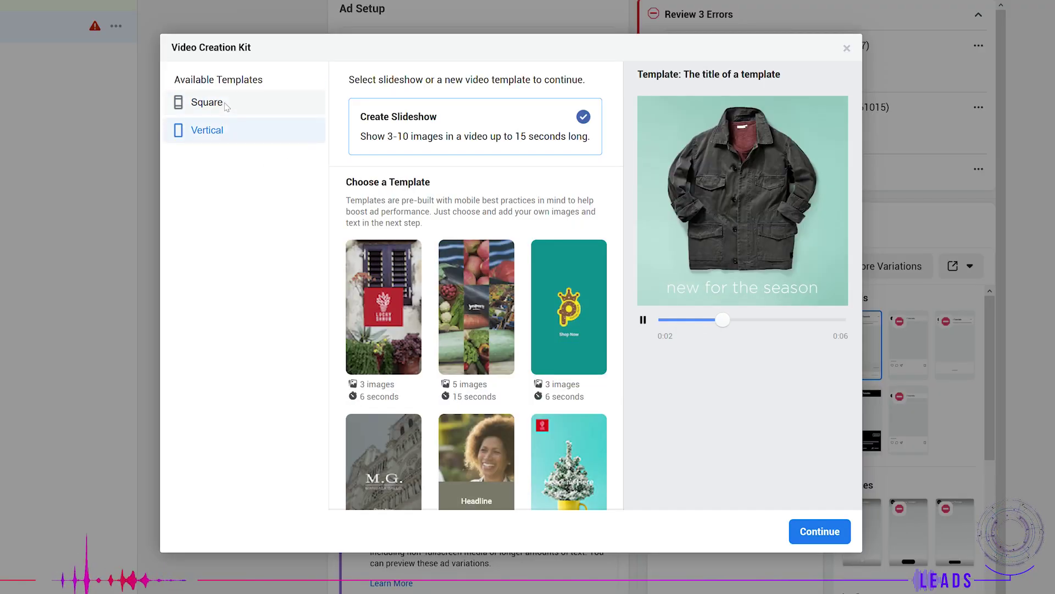
click(226, 106)
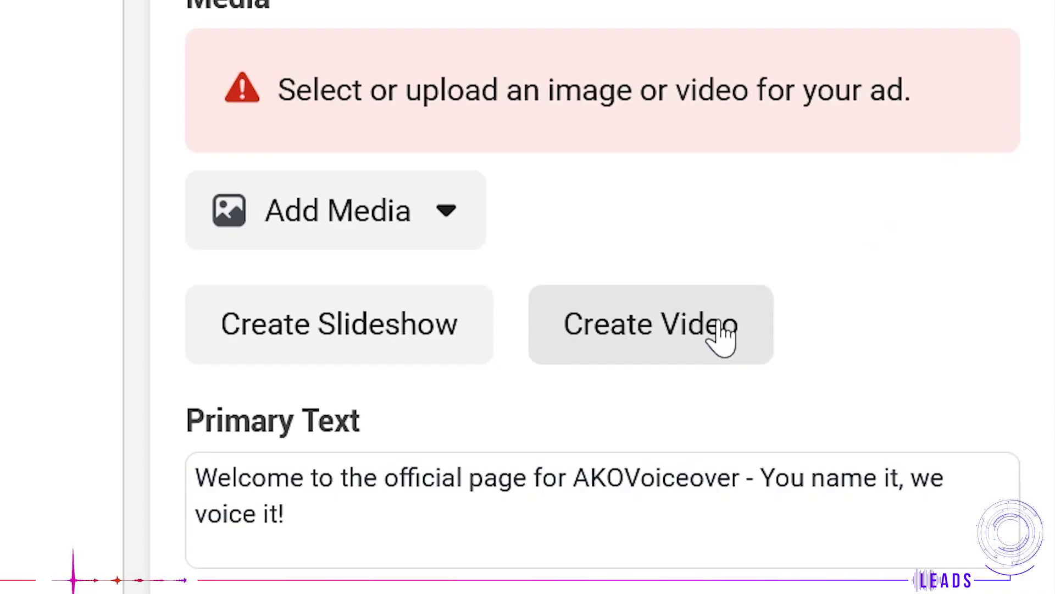
click(718, 327)
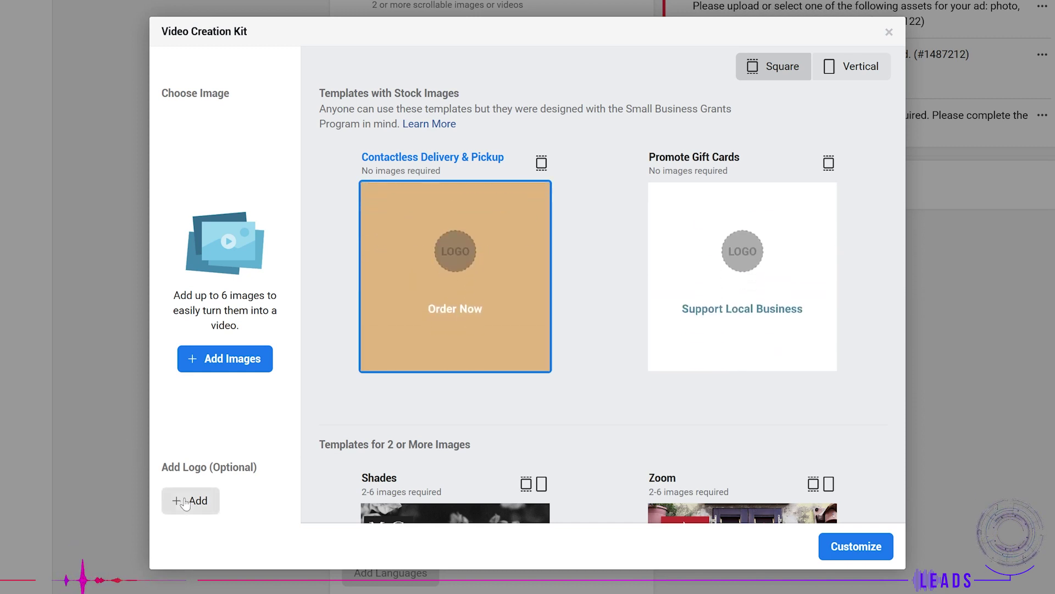
click(187, 501)
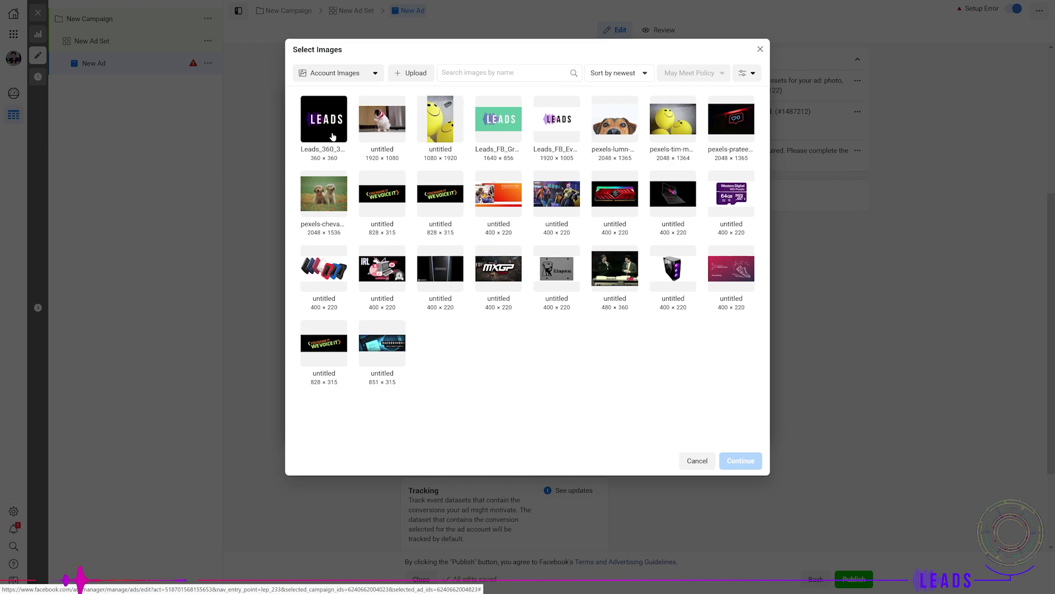
- Set the square LEADS image as the video's logo and review the template previews
click(333, 136)
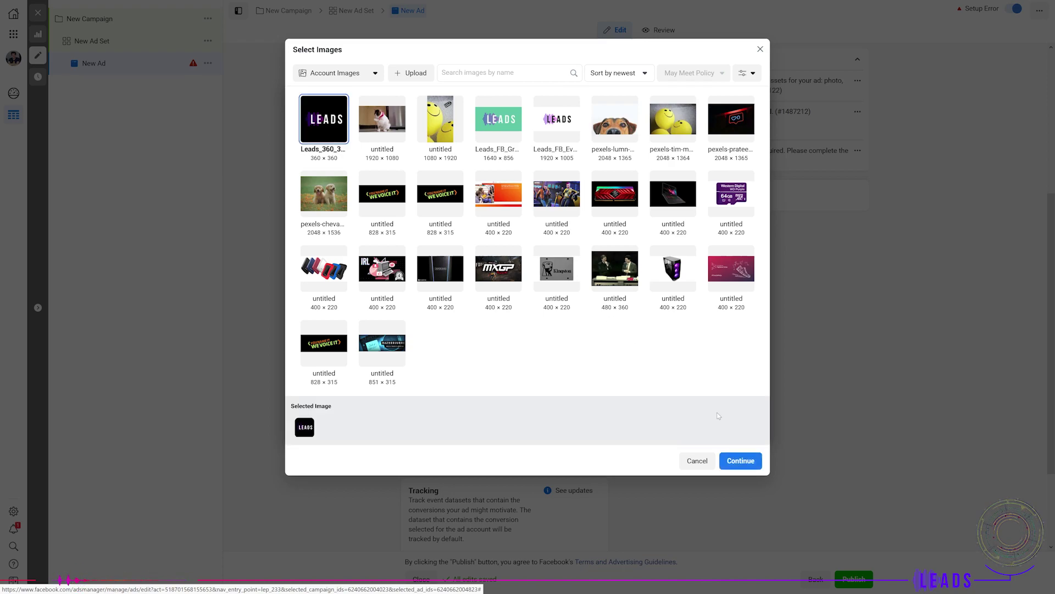
click(740, 460)
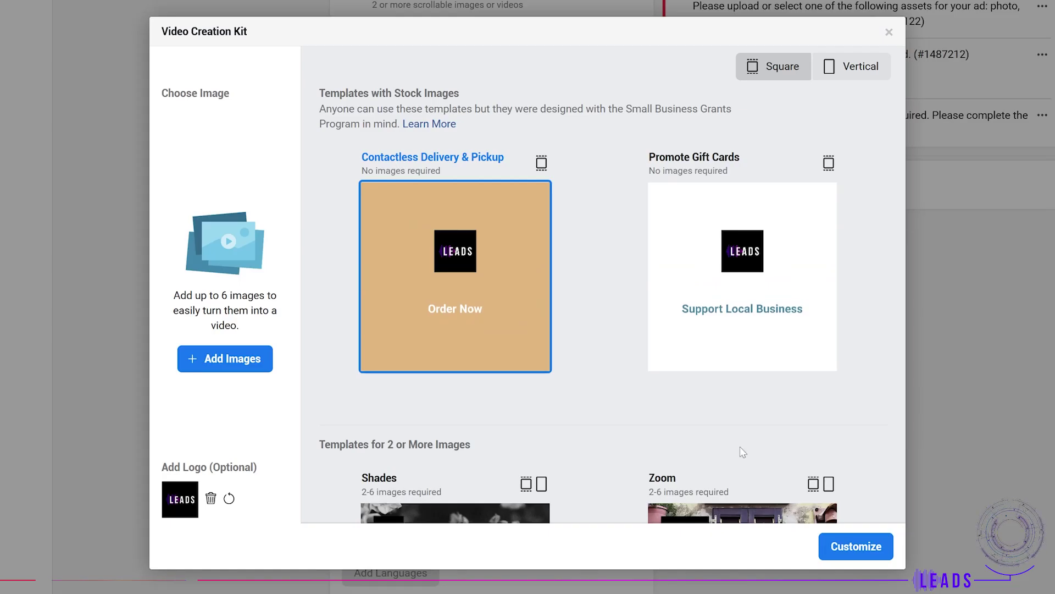
scroll(742, 442, down, 3)
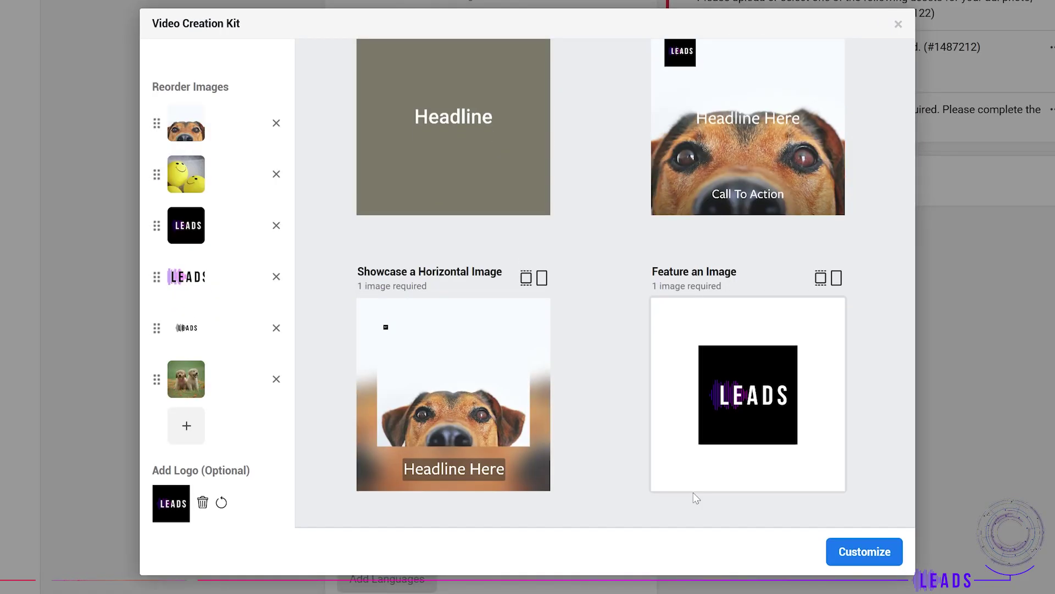
scroll(689, 487, up, 5)
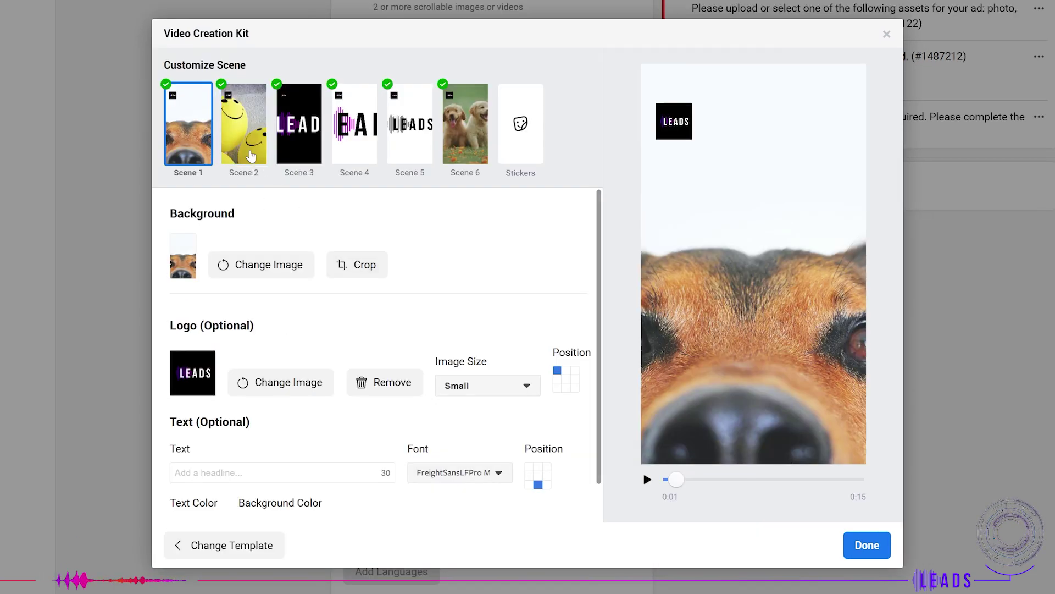
- Open Scene 3 and enter the text 'Sample!'
click(251, 157)
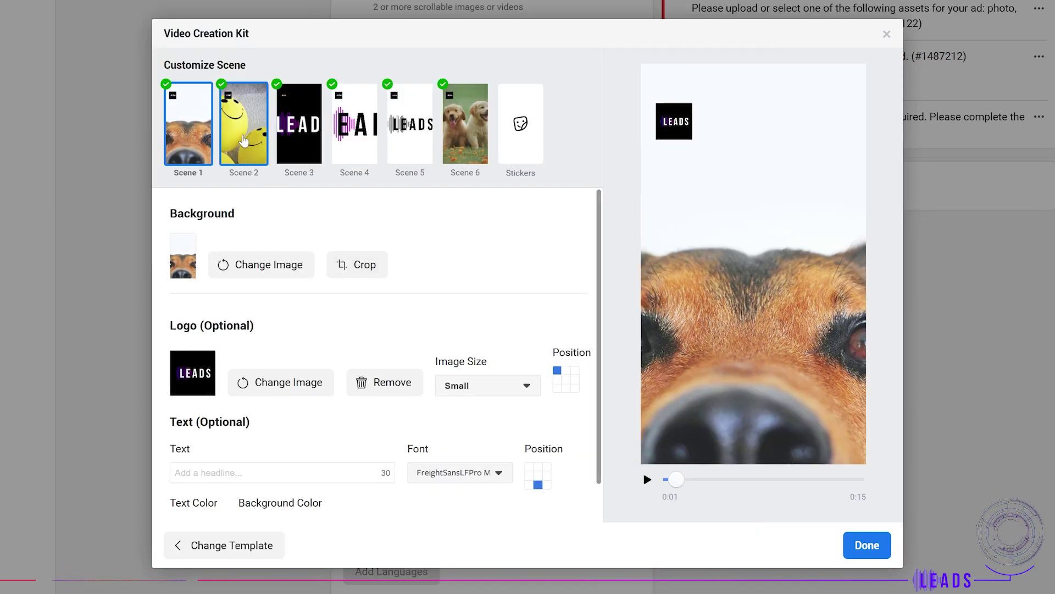
click(297, 143)
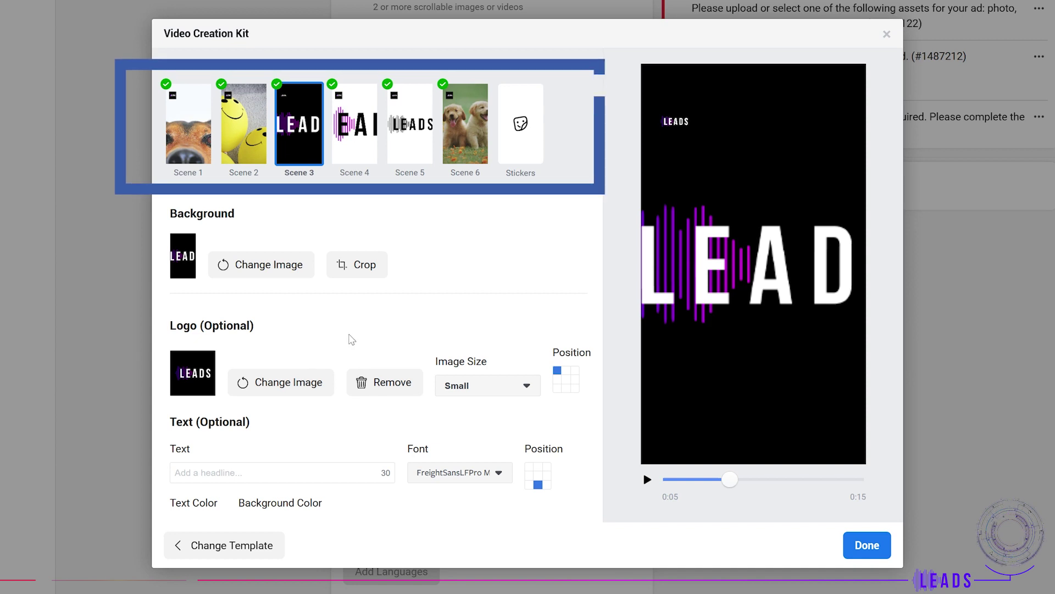
scroll(370, 385, down, 1)
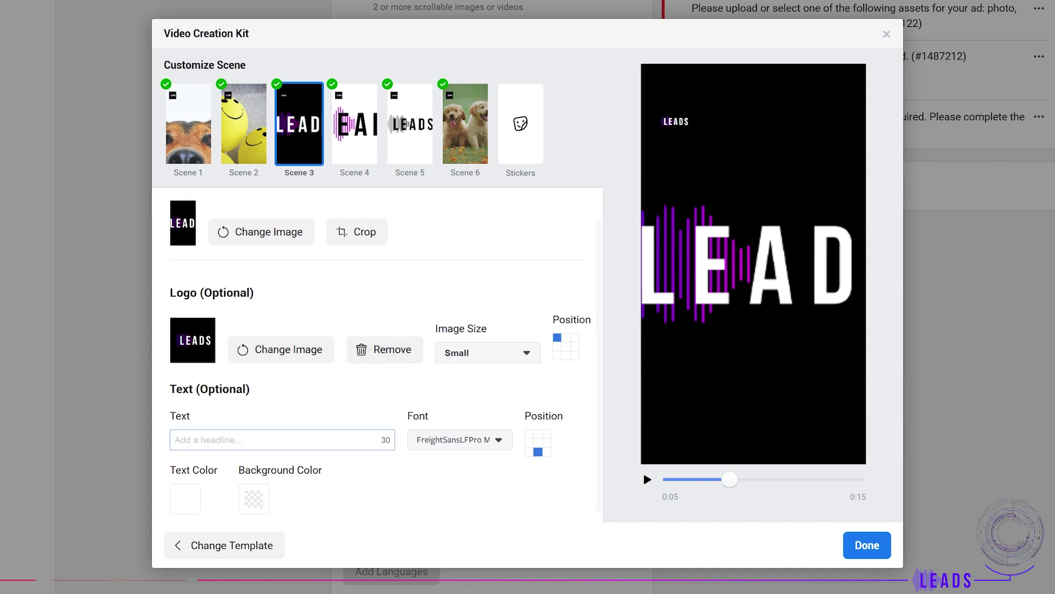
text(Sample)
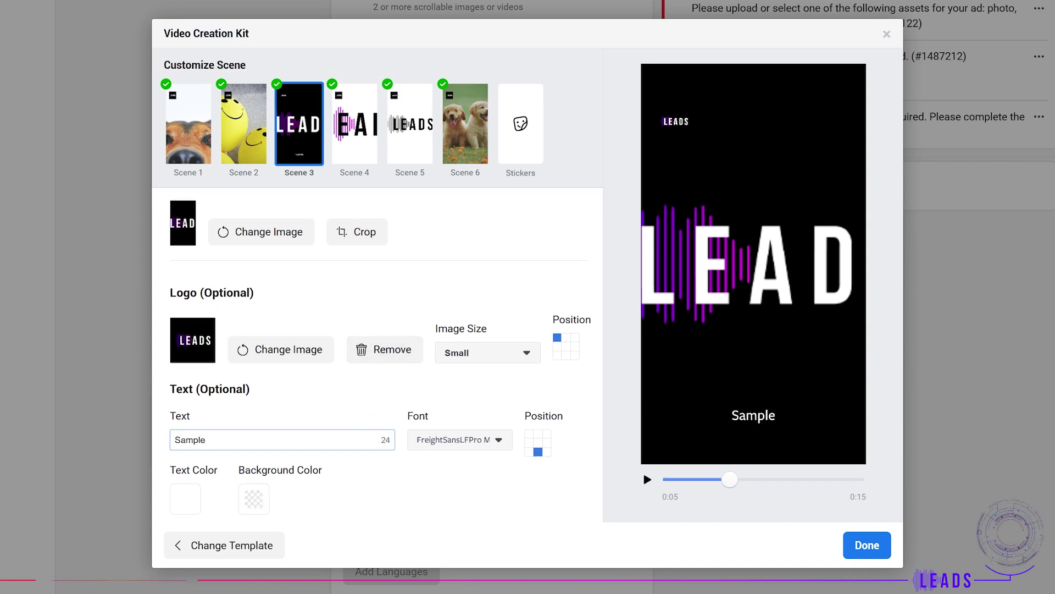
text(!)
- Style the Scene 3 text FreightSansLFPro Bold, middle right, in purple
click(460, 440)
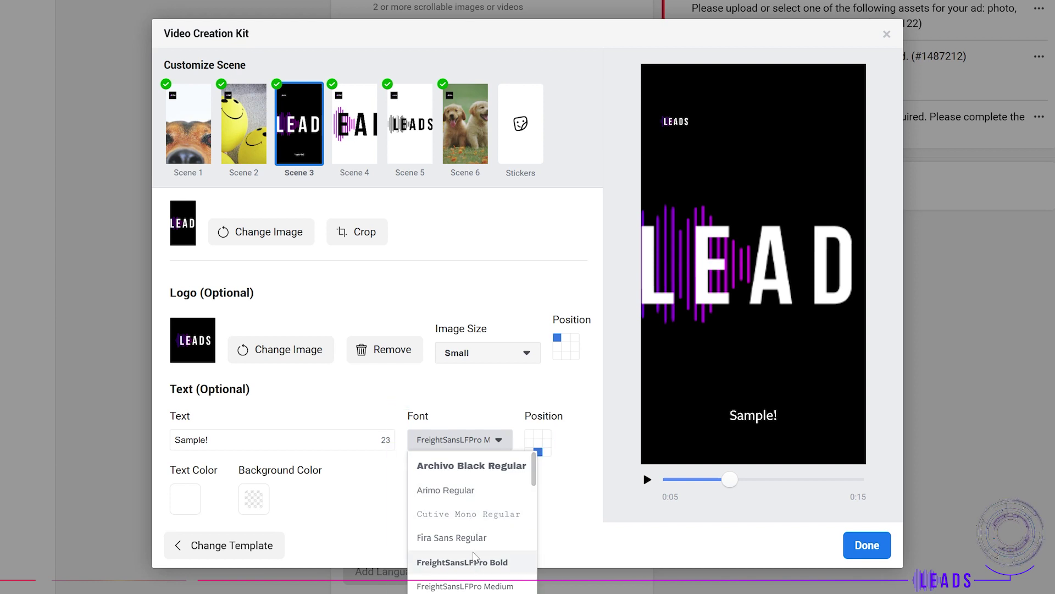
click(467, 561)
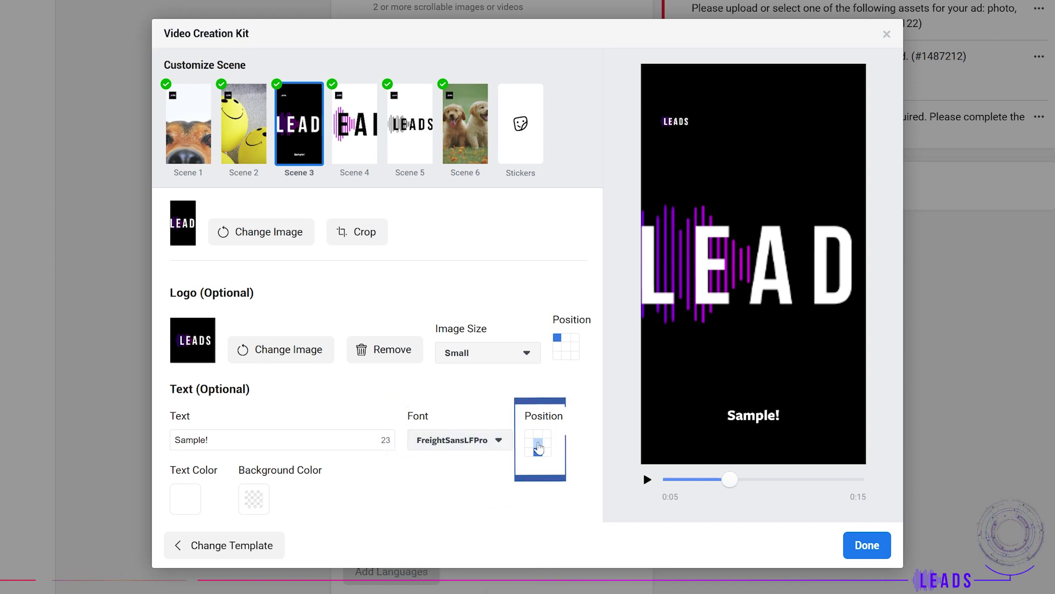
click(546, 443)
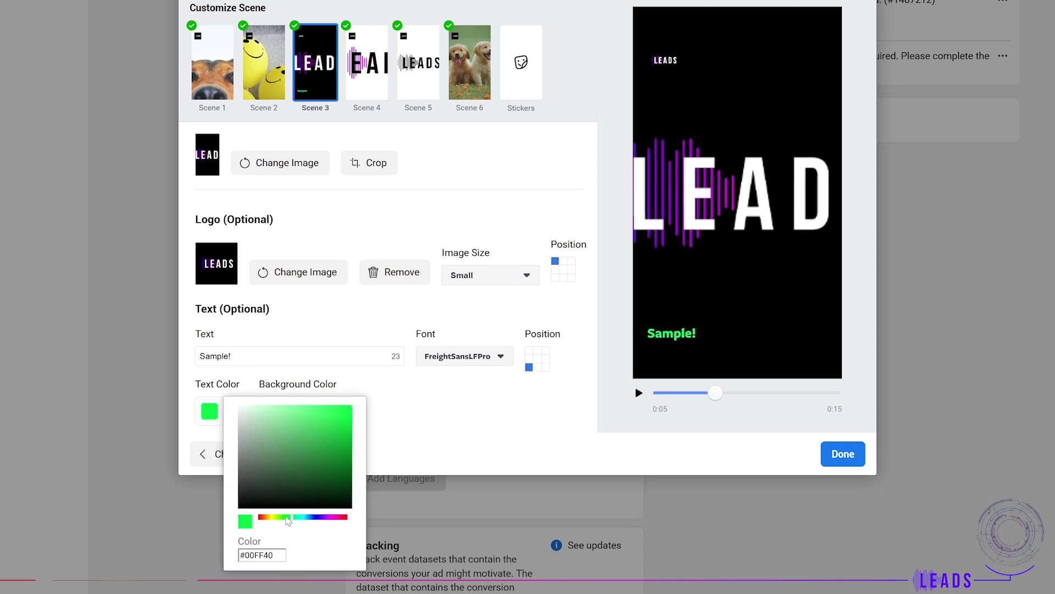
drag(293, 517, 432, 525)
click(274, 410)
click(273, 410)
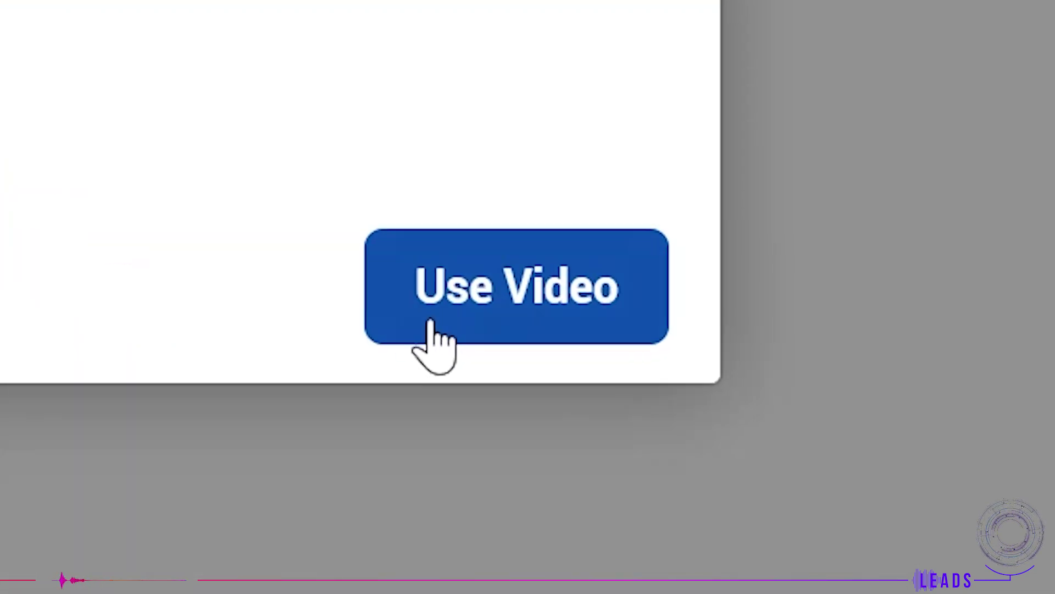
- Apply the finished Video Creation Kit video to the ad and scroll down to the creative options
click(834, 563)
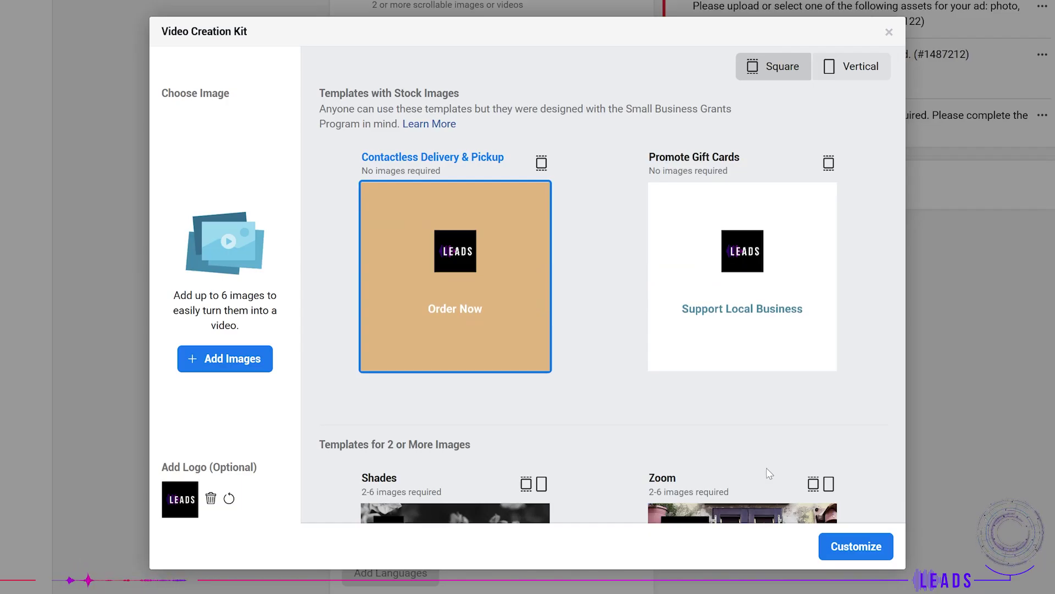
scroll(741, 446, down, 4)
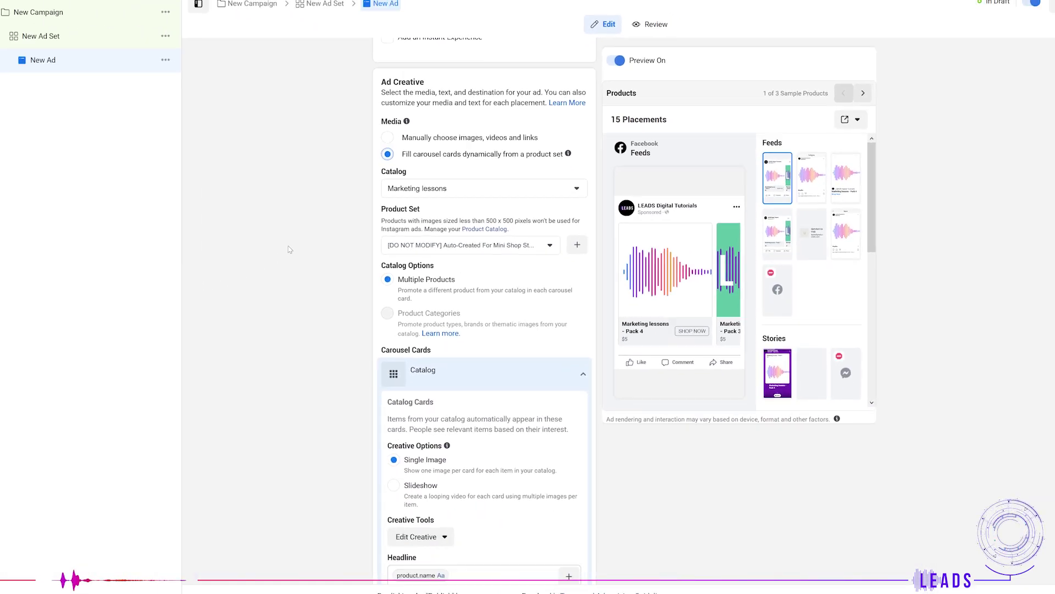
click(420, 459)
scroll(330, 421, down, 3)
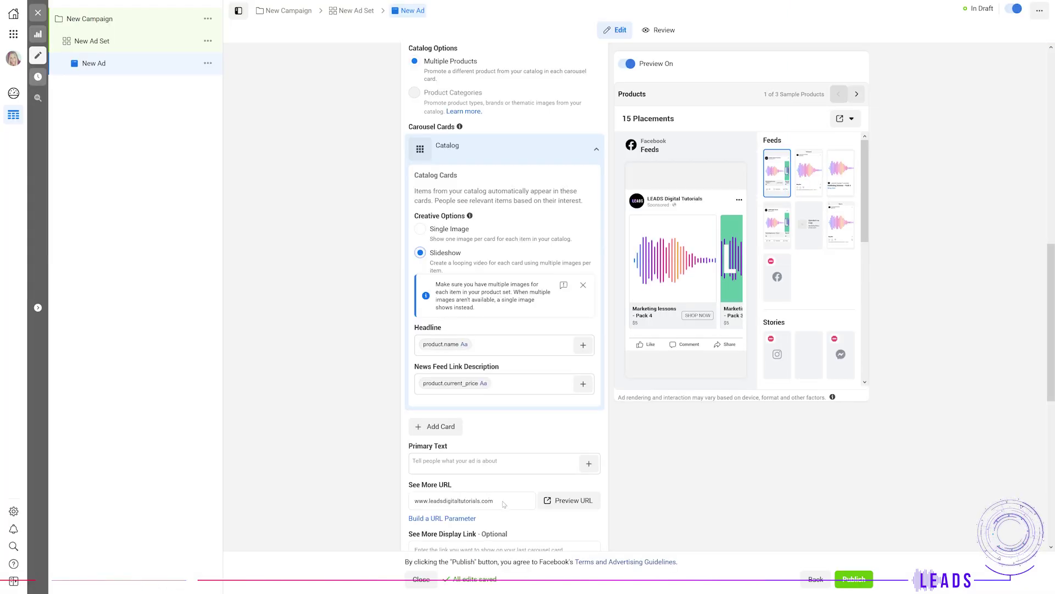
triple_click(503, 504)
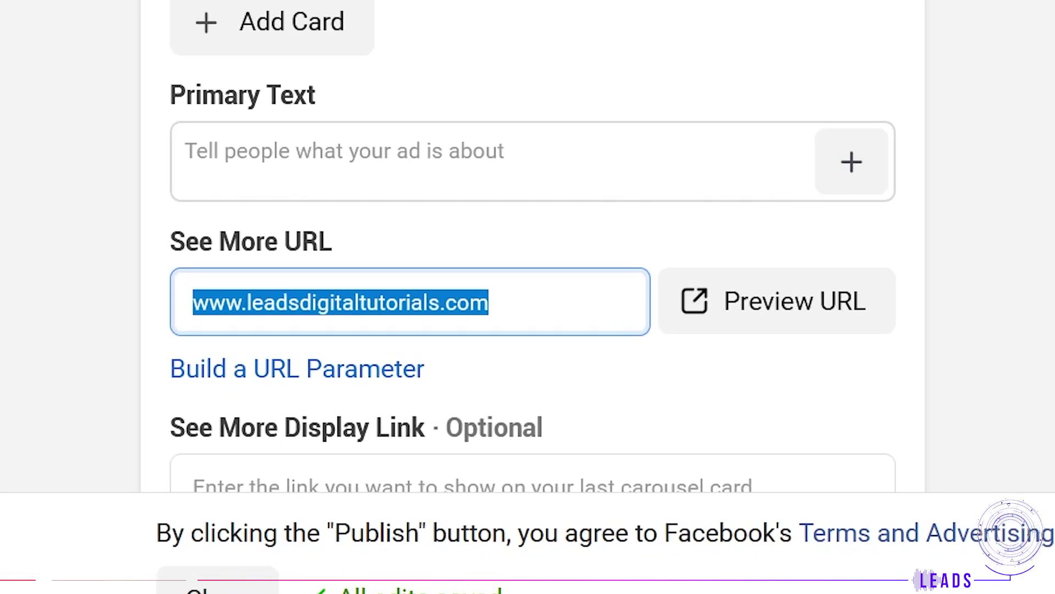
key(Tab)
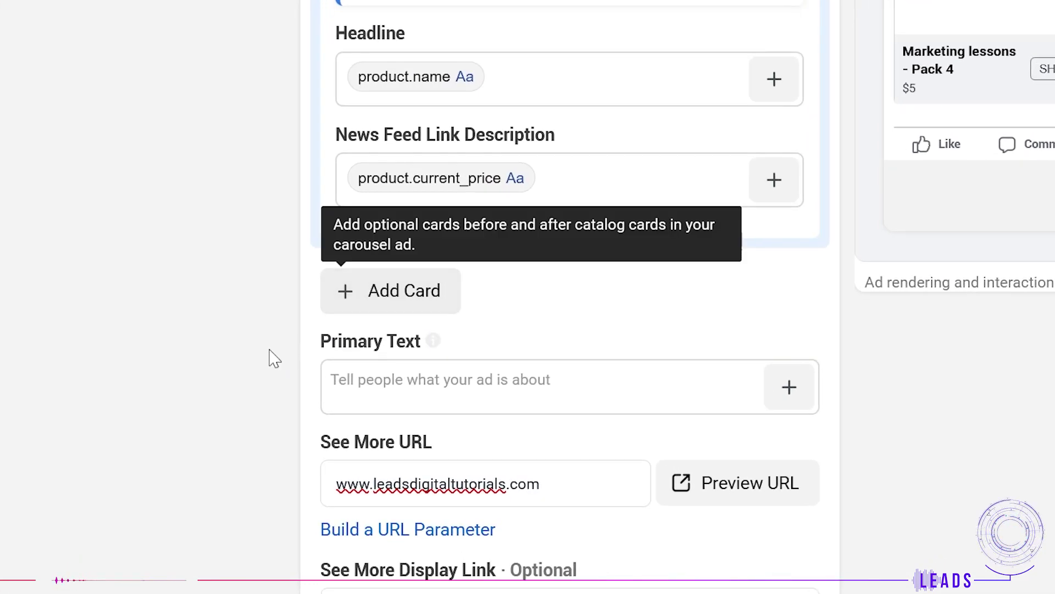
click(437, 401)
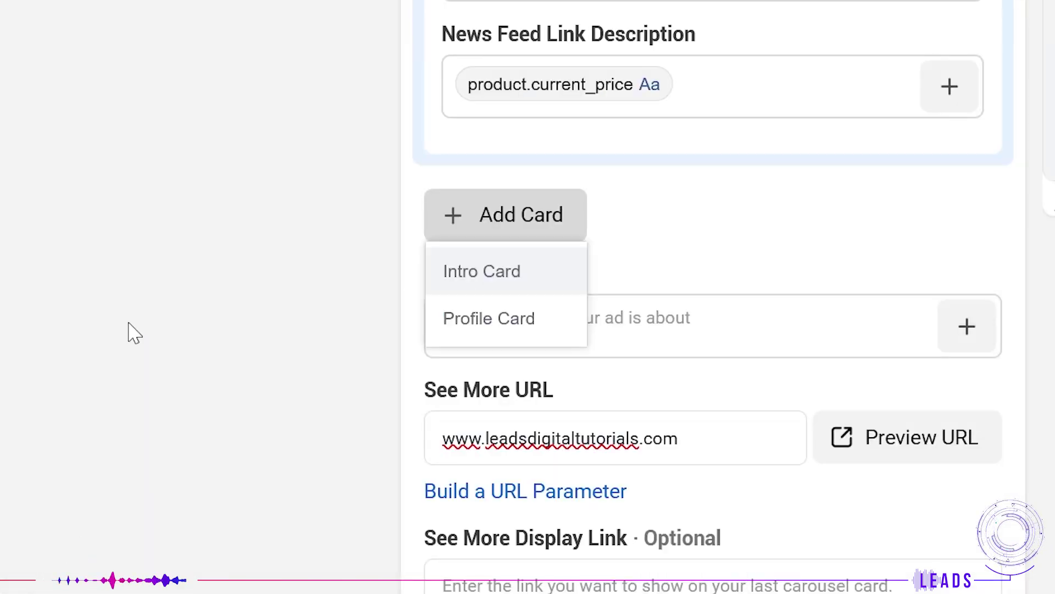
- Append a Profile card showing the LEADS Page picture to the carousel and review its settings
click(462, 316)
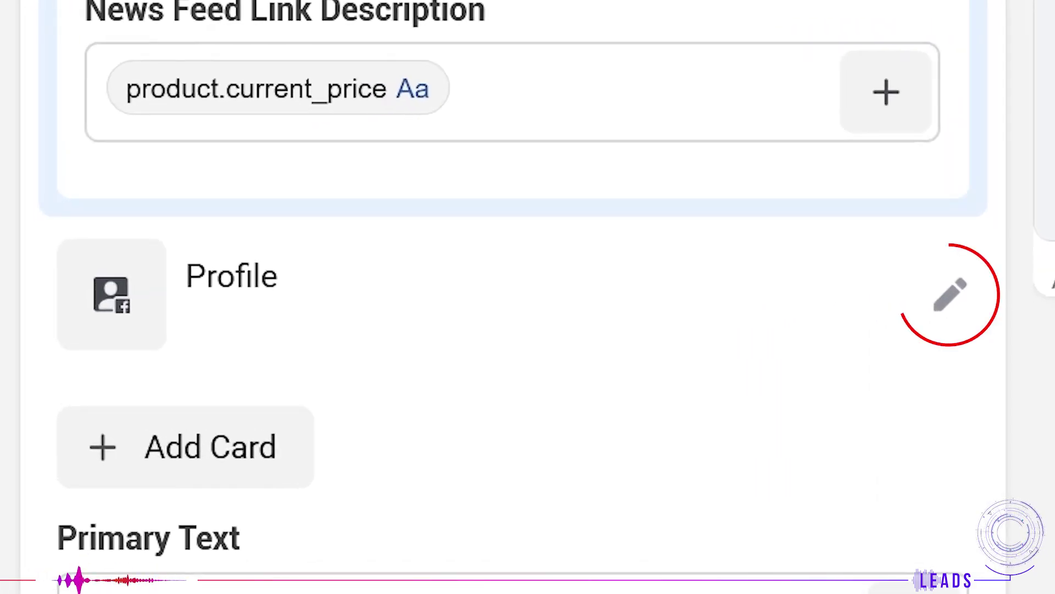
click(950, 294)
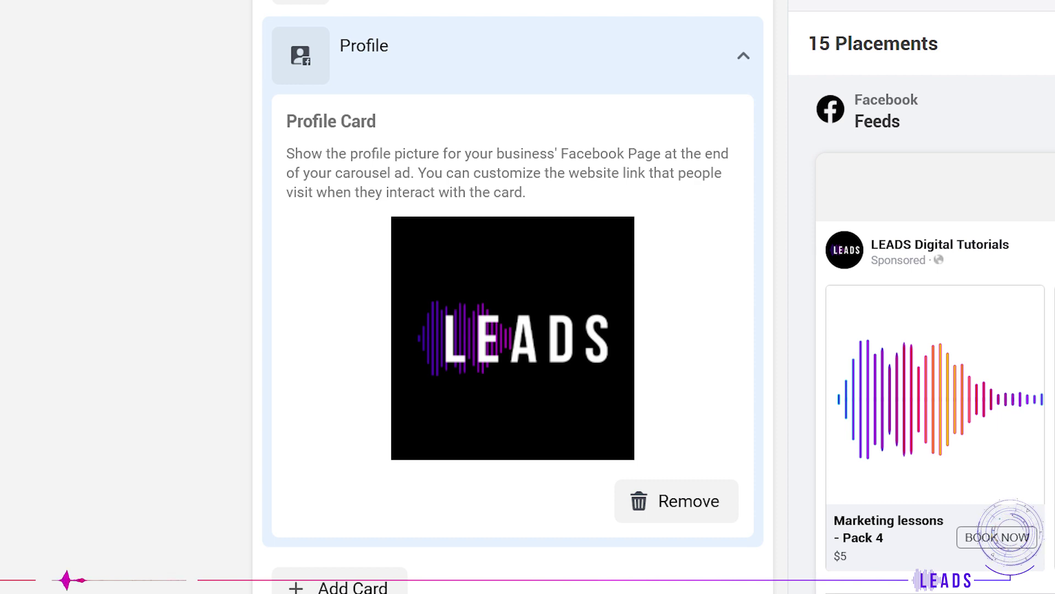
click(744, 56)
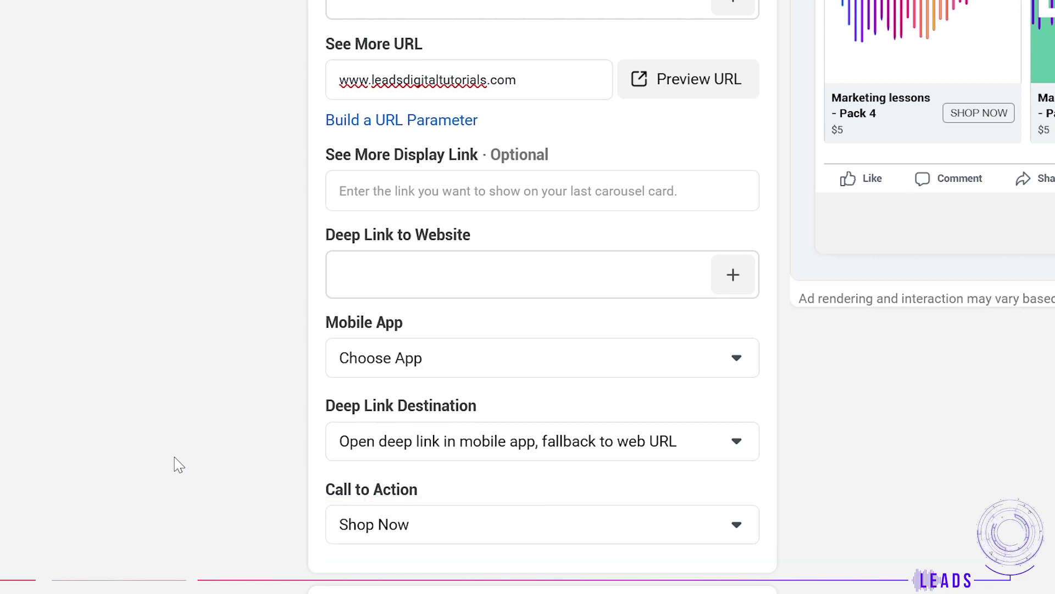
- Choose Book Now as call to action, tick Website Events tracking, and start building URL parameters
click(495, 524)
scroll(519, 376, up, 3)
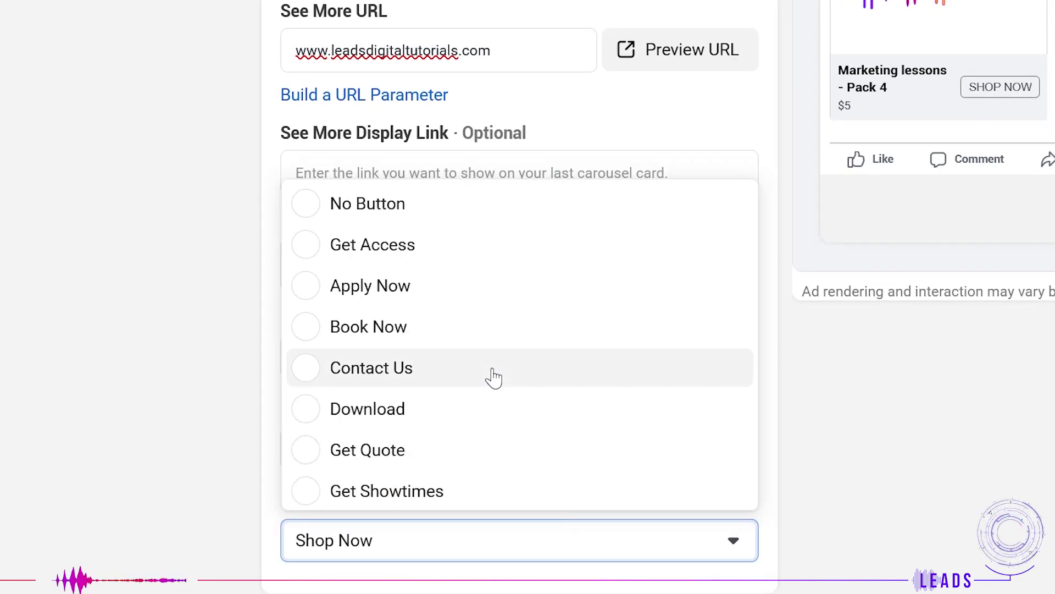
click(382, 328)
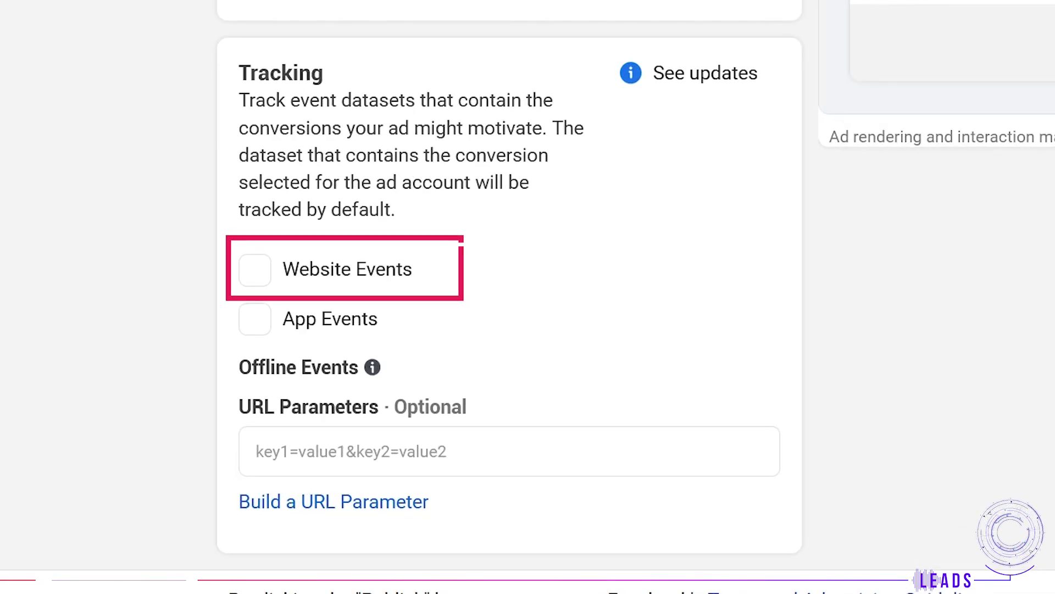
click(255, 269)
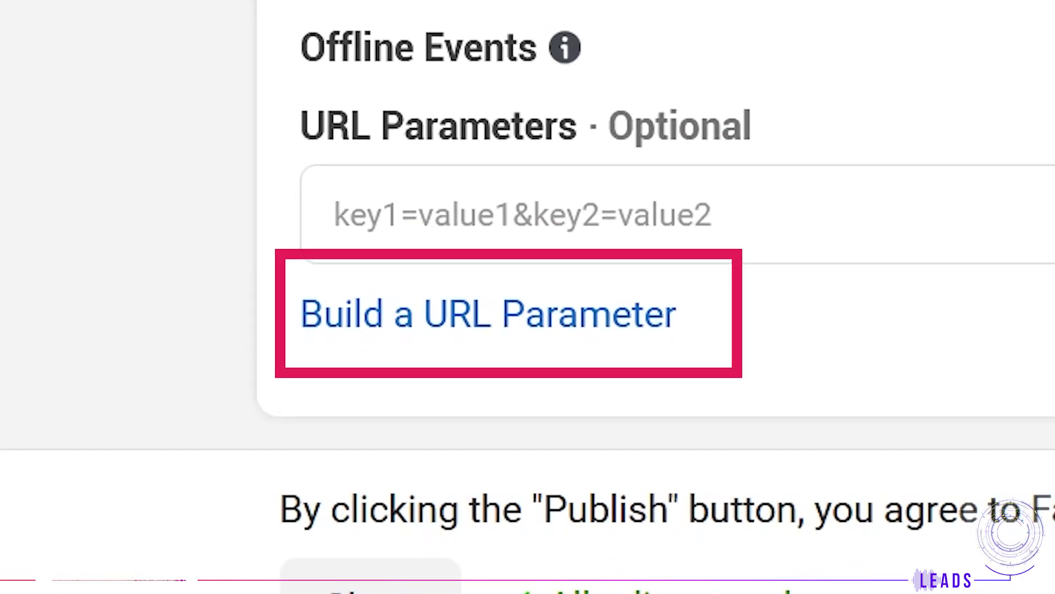
click(582, 319)
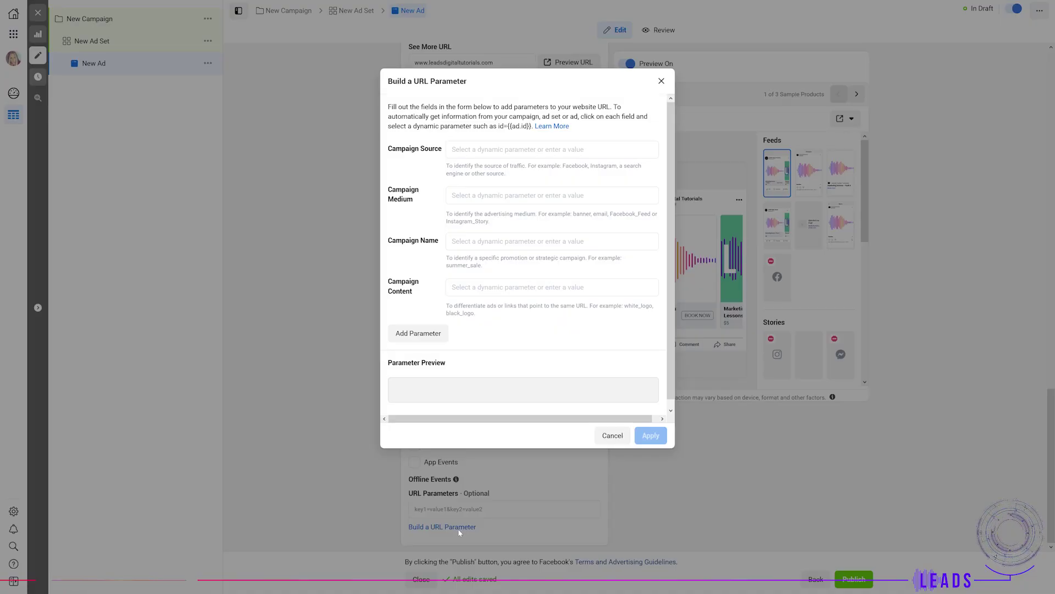